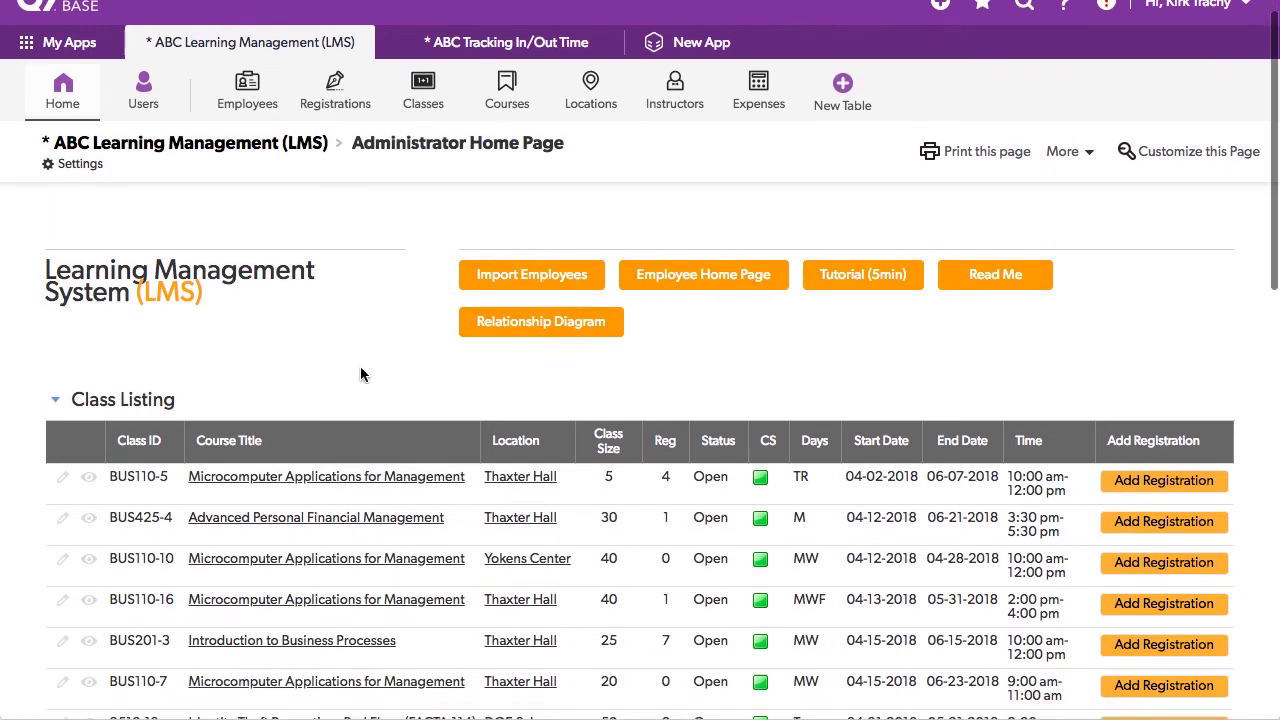
# - Review the class listing and registration status chart on the Administrator Home Page, and view the relationship diagram
pyautogui.scroll(-3, 362, 373)
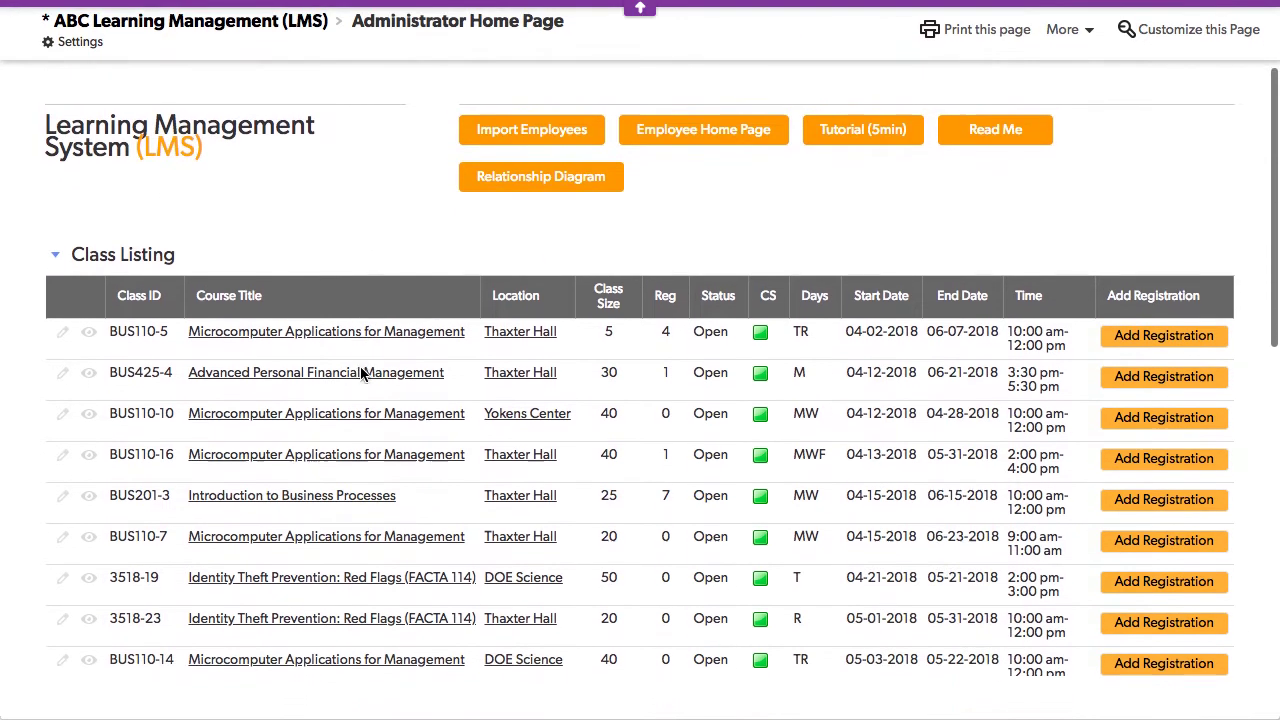
pyautogui.scroll(-2, 362, 373)
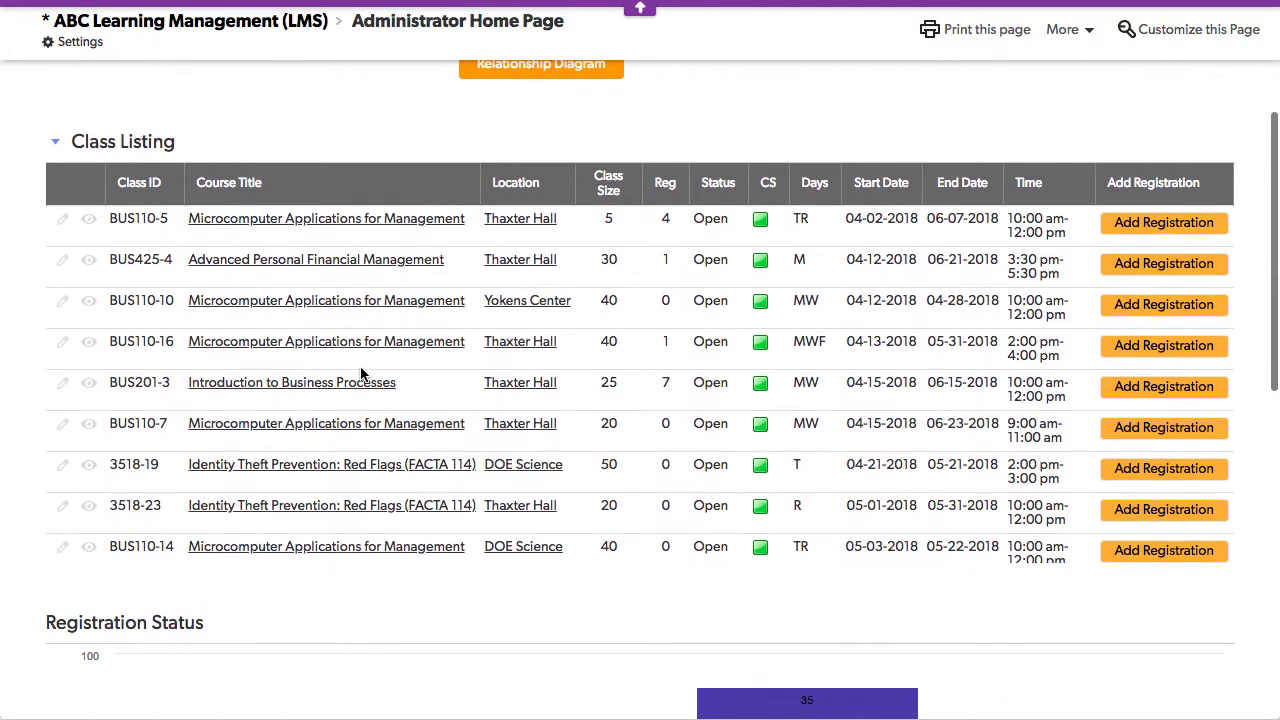
pyautogui.scroll(-7, 362, 373)
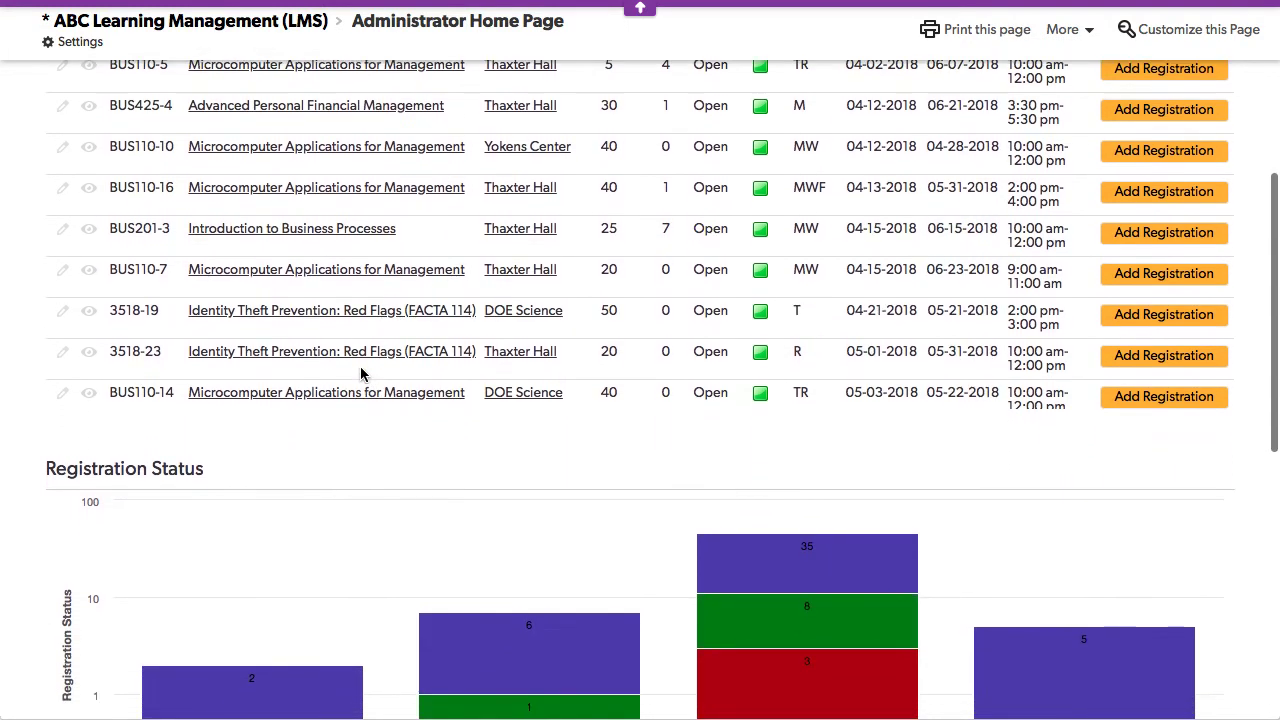
pyautogui.scroll(-2, 362, 373)
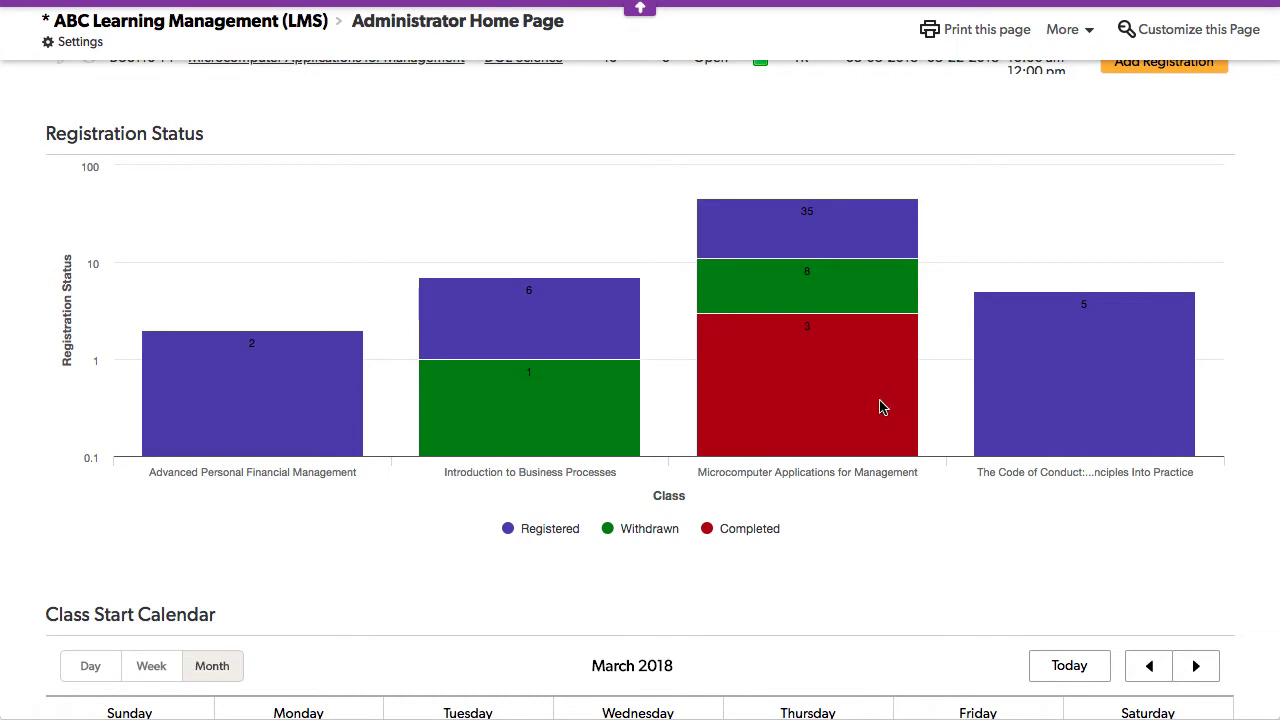
pyautogui.scroll(10, 794, 526)
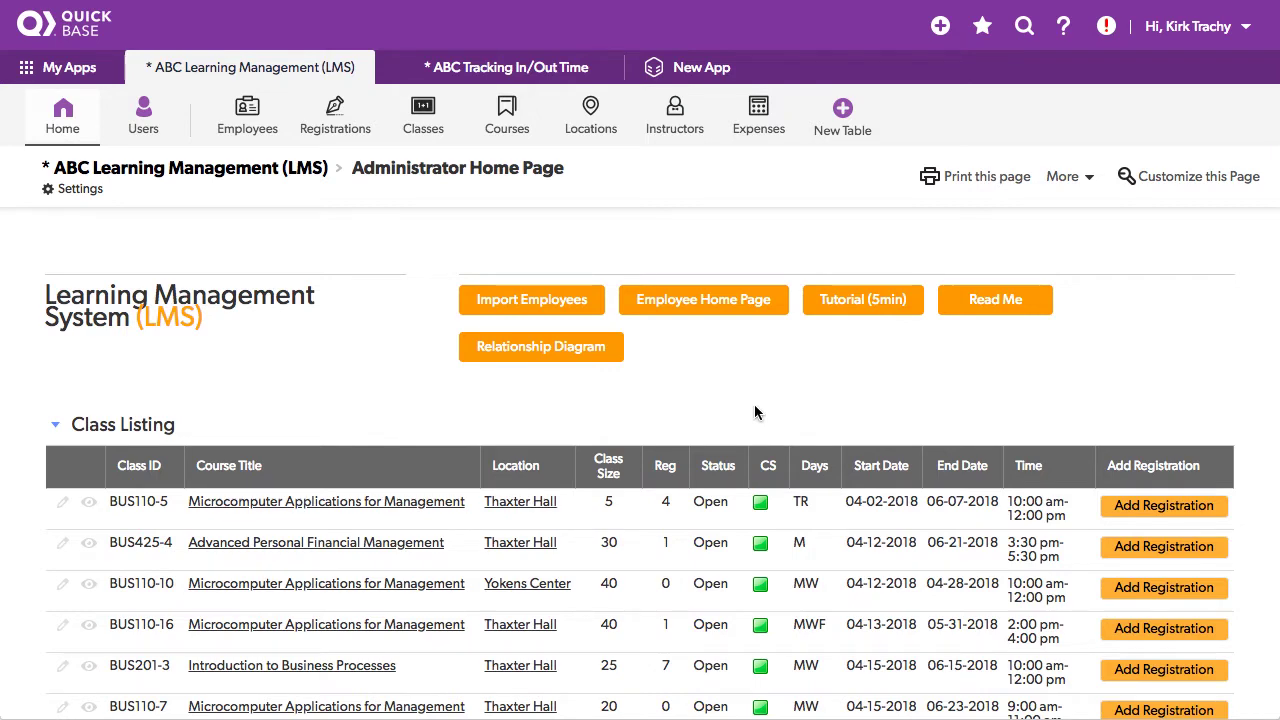
pyautogui.click(545, 346)
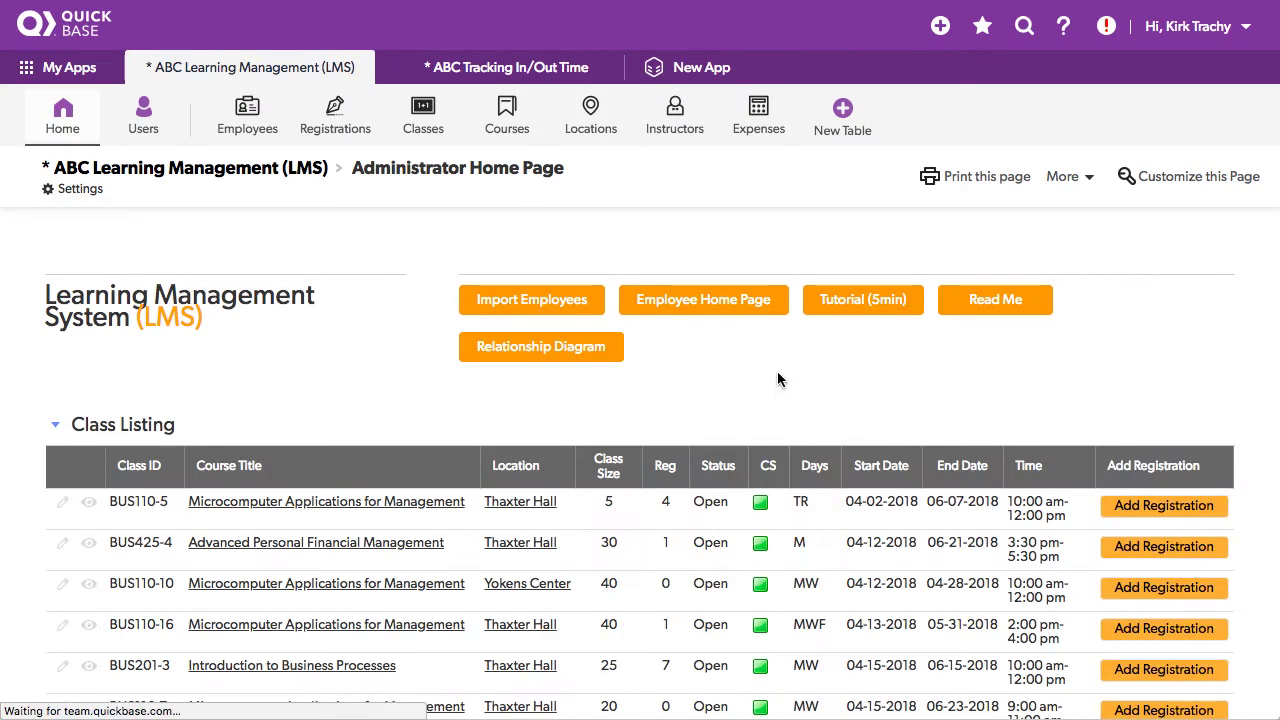
# - Check which roles the LMS app can be tested as, without choosing one
pyautogui.scroll(-2, 845, 404)
pyautogui.scroll(-3, 845, 405)
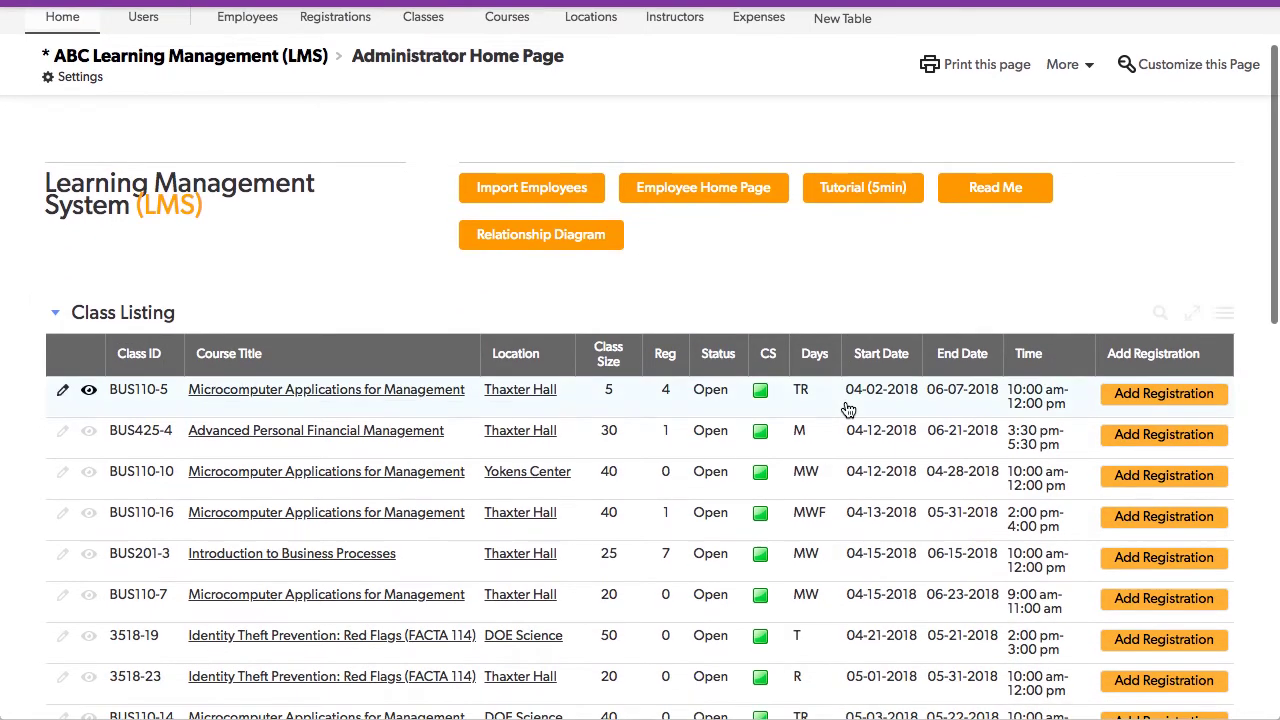
pyautogui.scroll(2, 846, 405)
pyautogui.scroll(2, 846, 408)
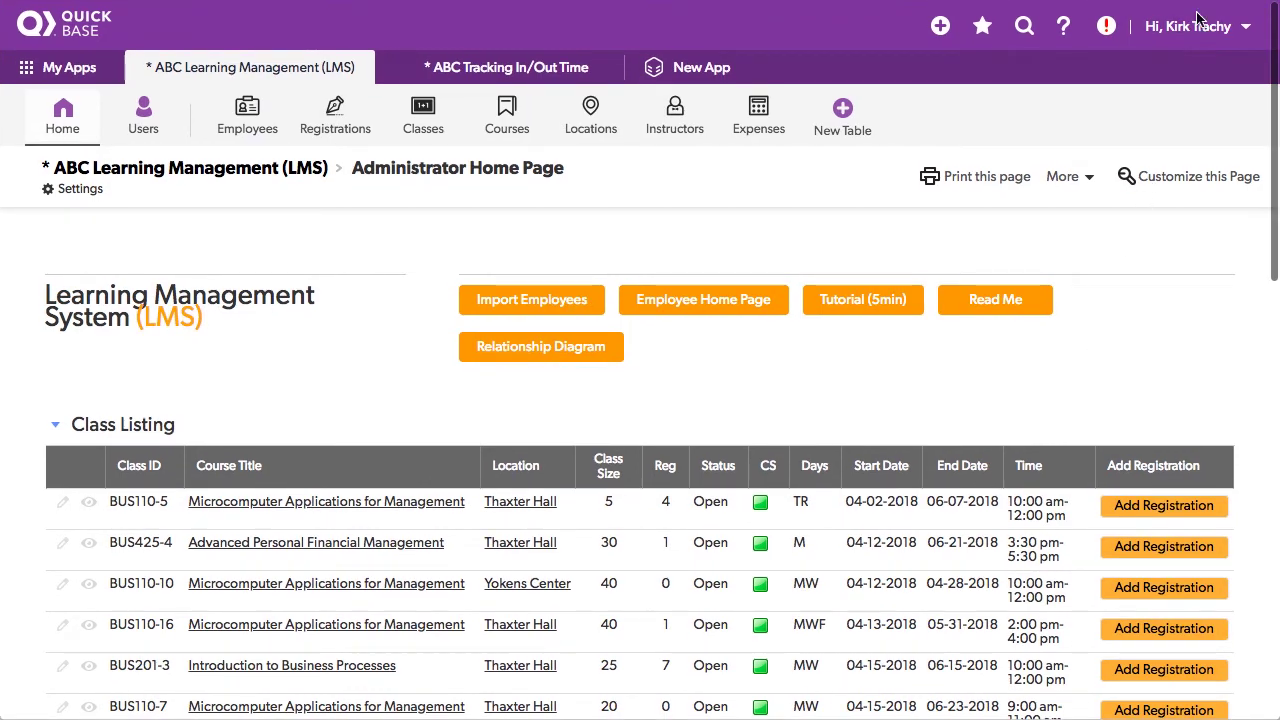
pyautogui.click(1203, 34)
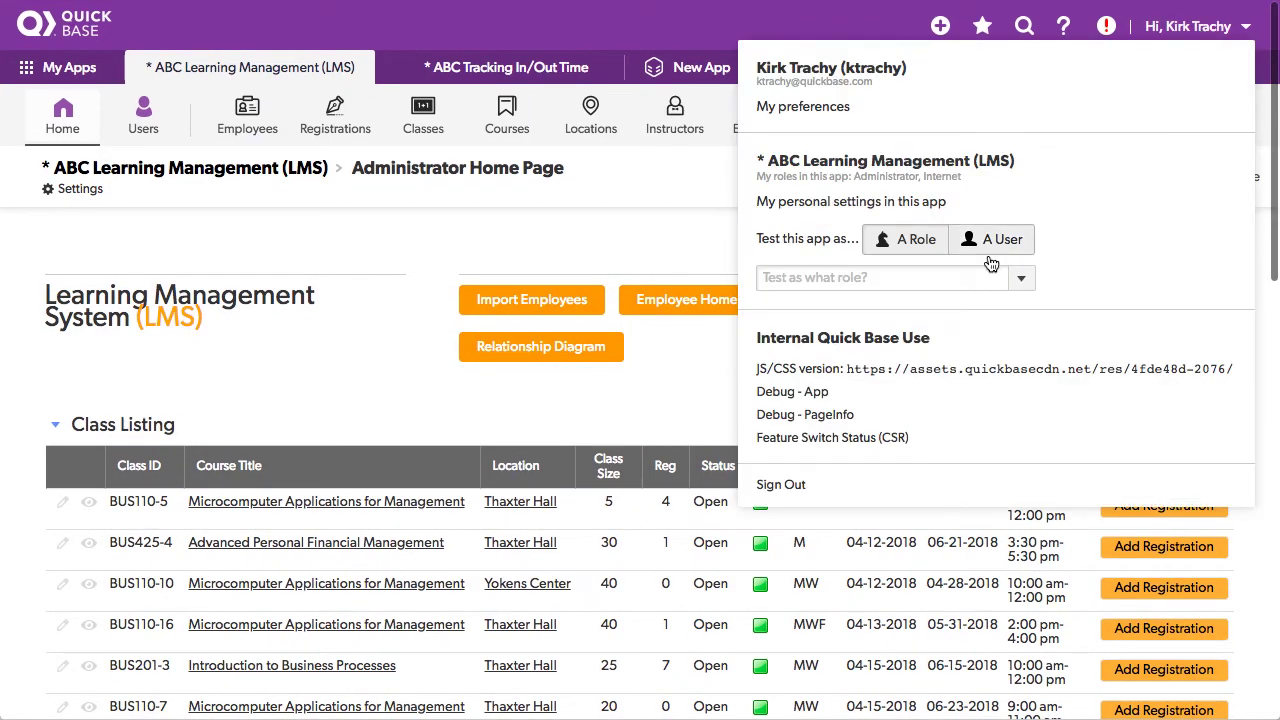
pyautogui.click(1024, 281)
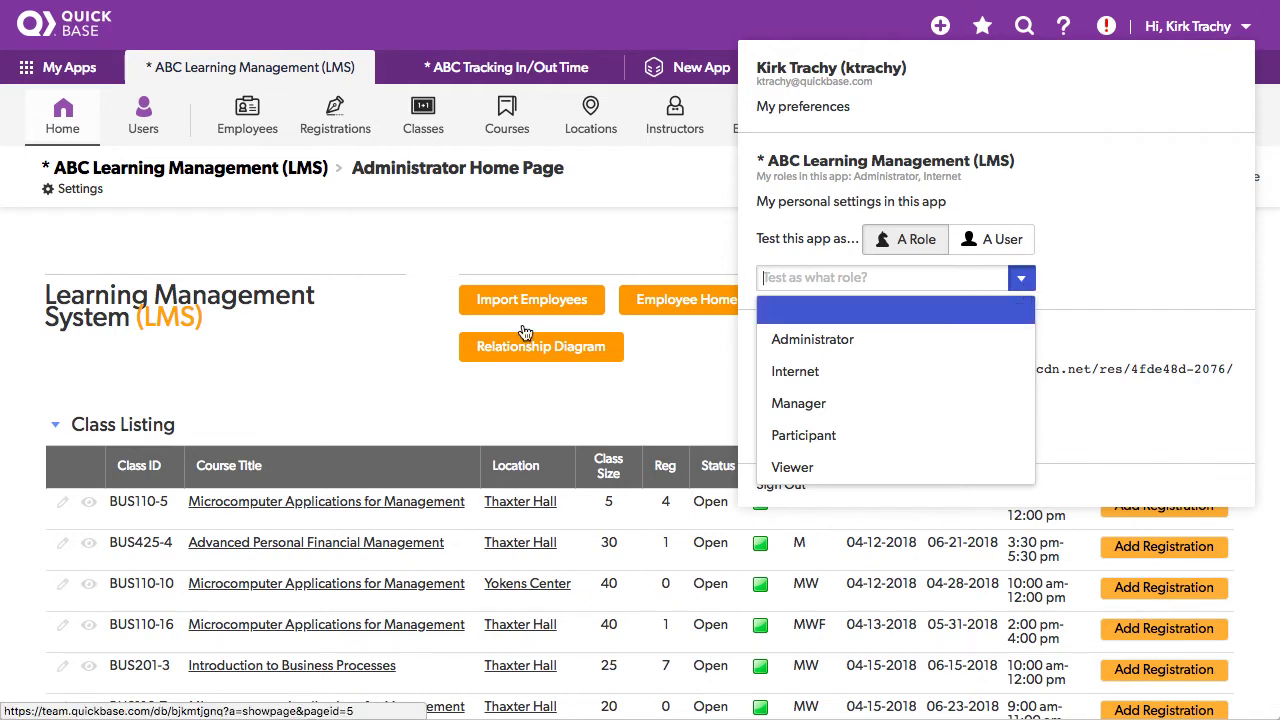
pyautogui.click(530, 385)
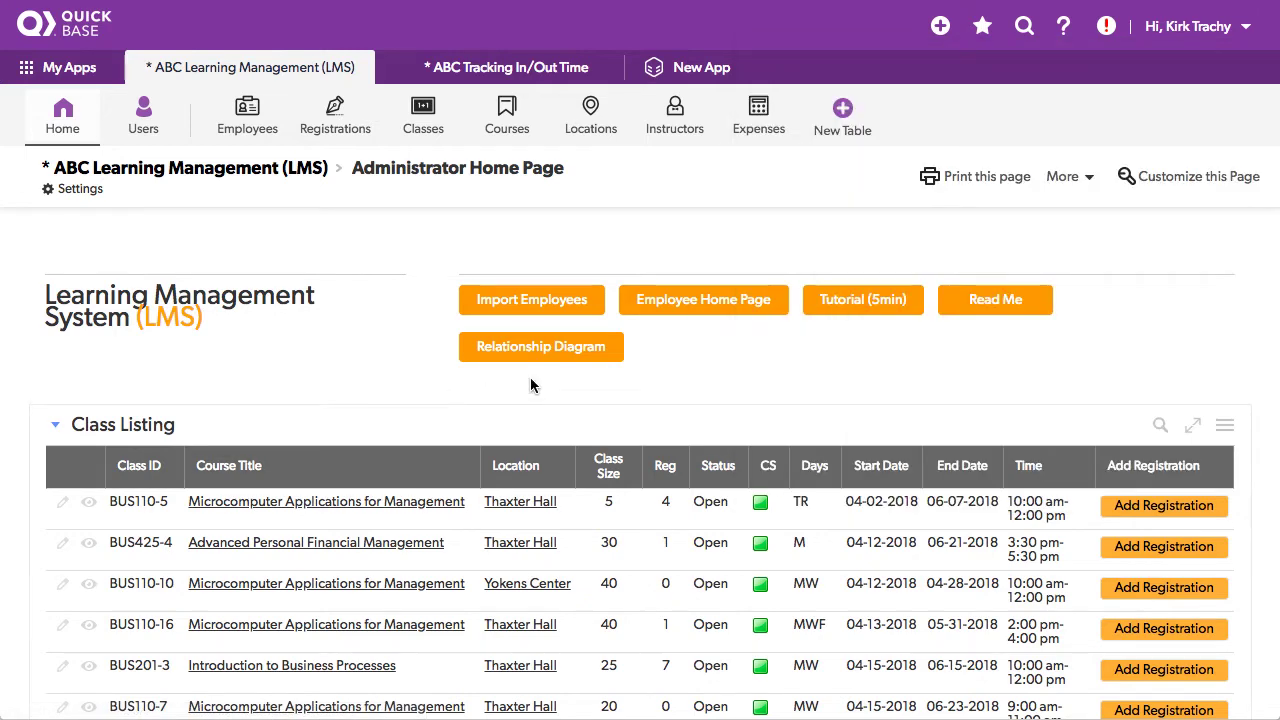
# - From the Employee Home Page, add a registration for the Microcomputer Applications for Management class BUS110-5 and acknowledge the confirmation
pyautogui.click(722, 299)
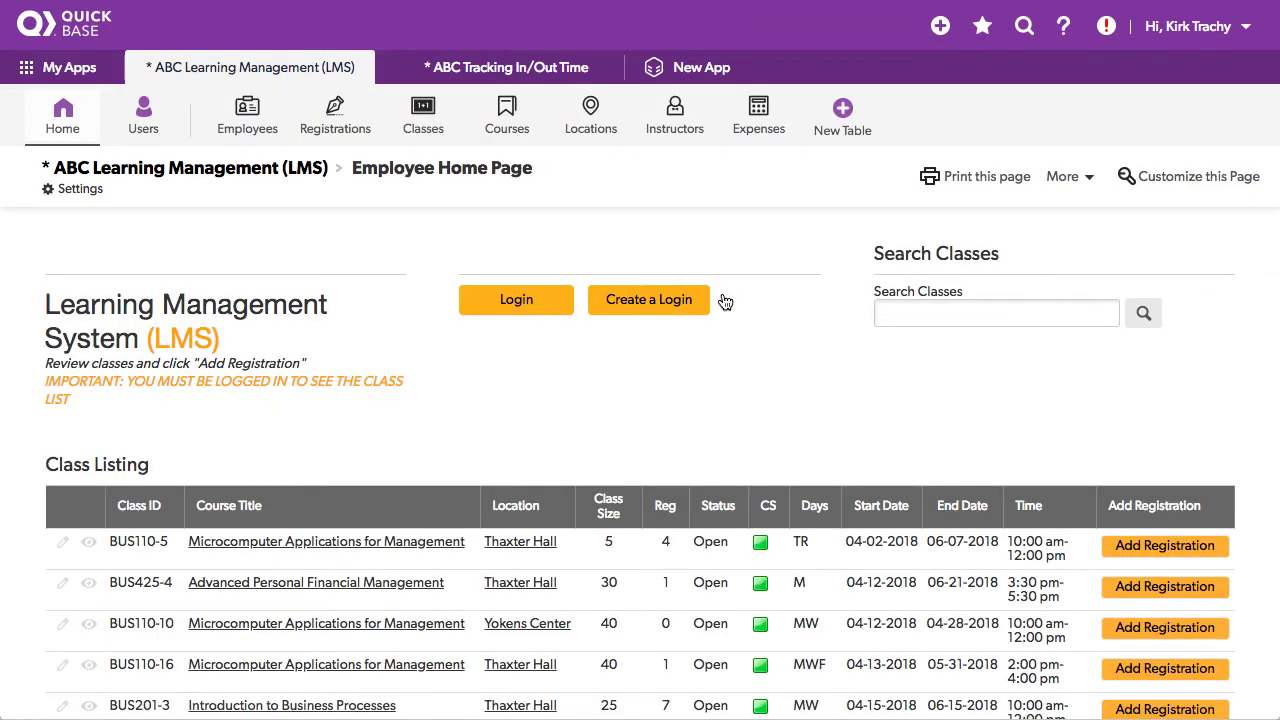
pyautogui.scroll(-3, 617, 411)
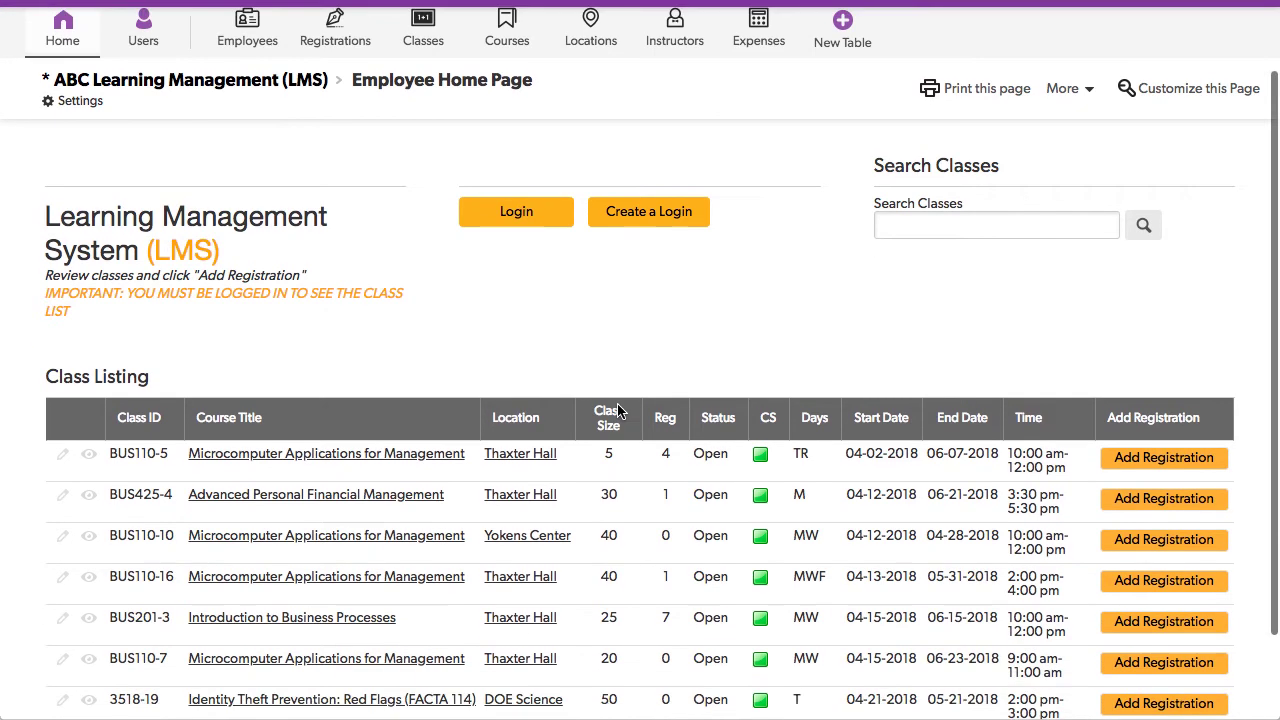
pyautogui.scroll(-1, 617, 410)
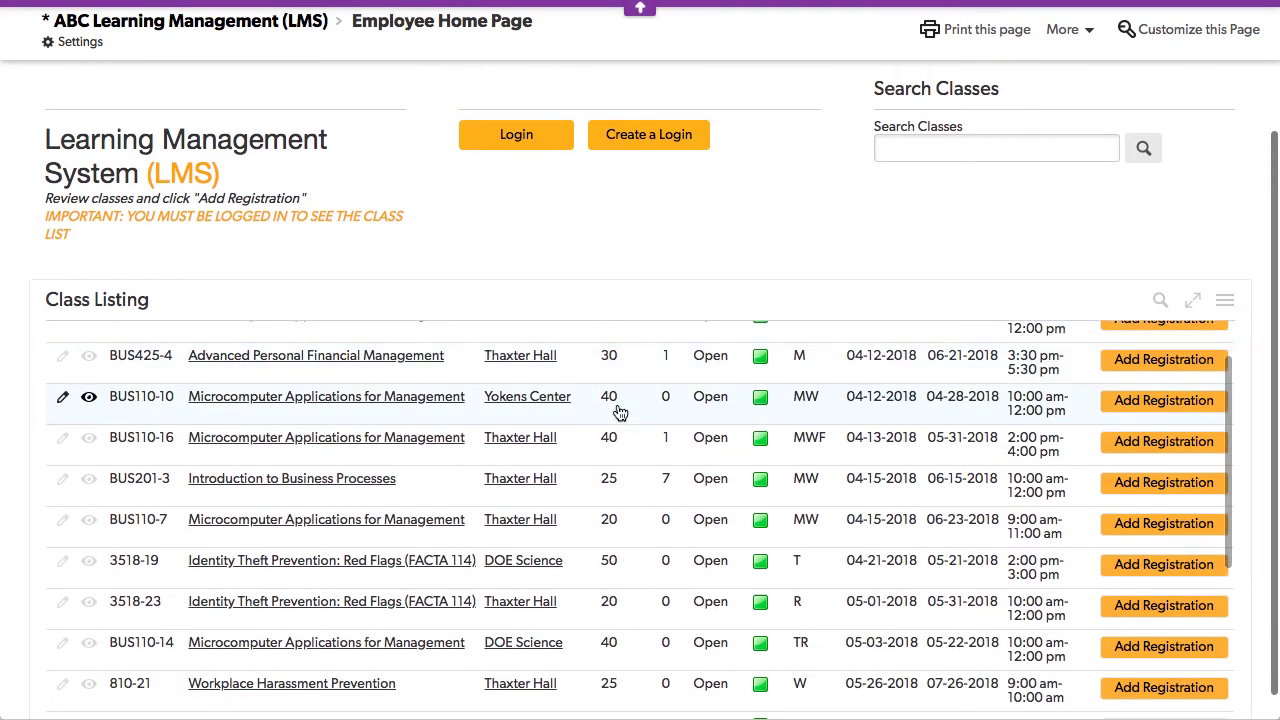
pyautogui.scroll(5, 617, 410)
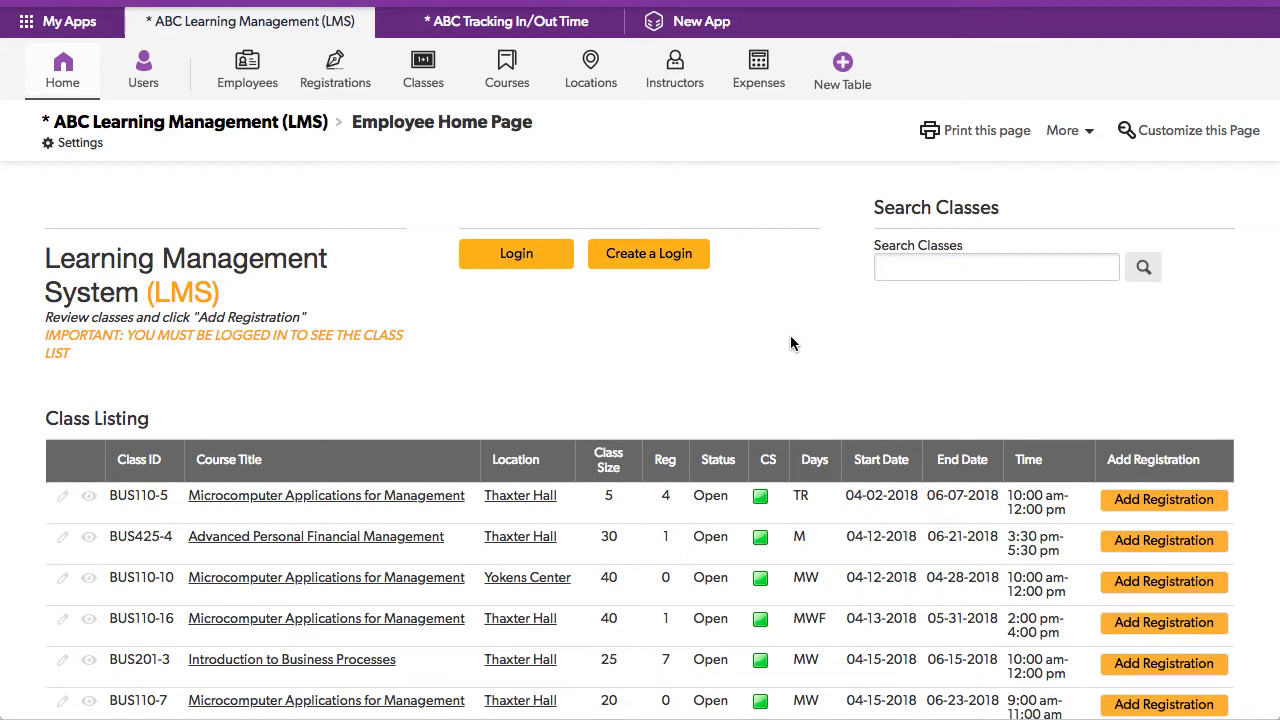
pyautogui.scroll(-3, 785, 345)
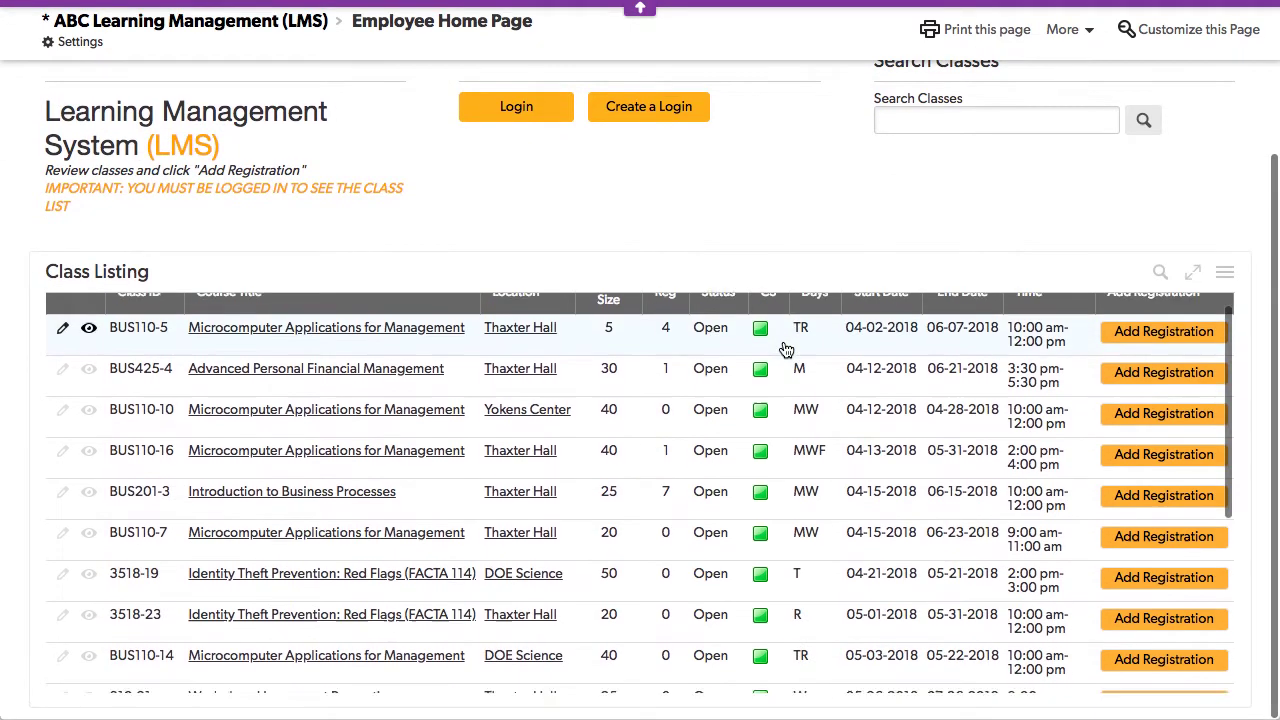
pyautogui.scroll(1, 785, 348)
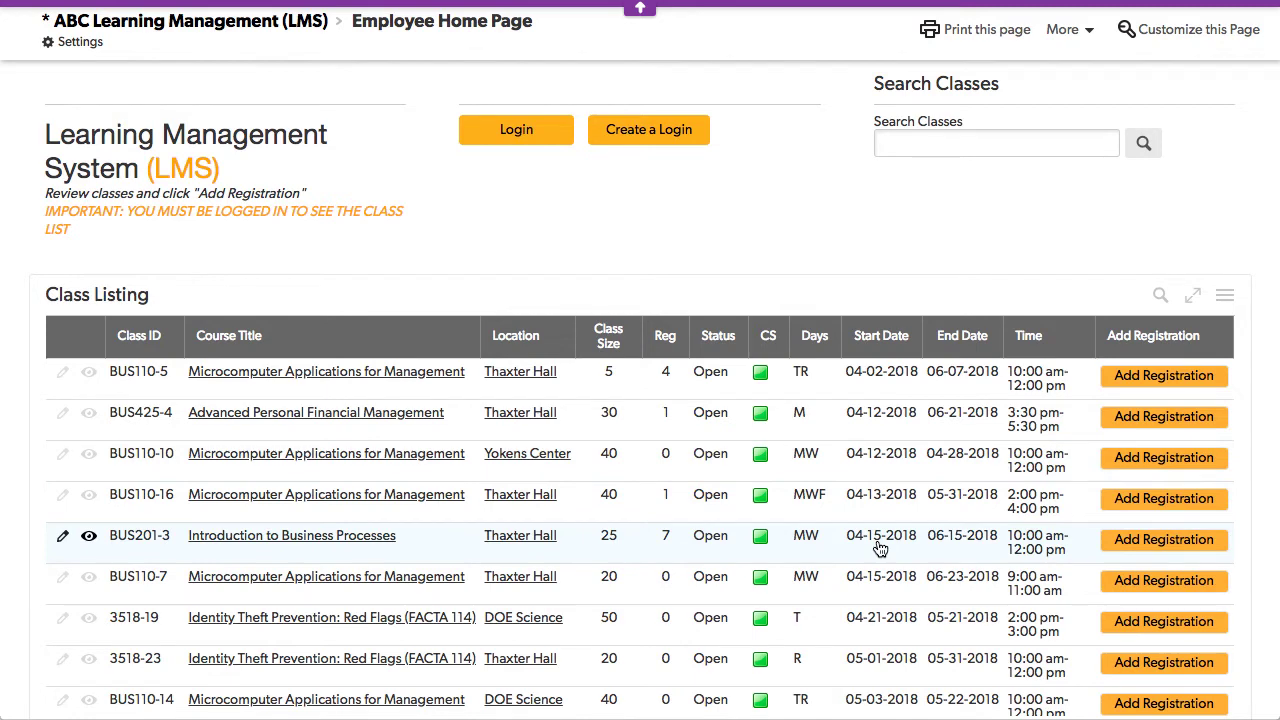
pyautogui.scroll(-3, 880, 548)
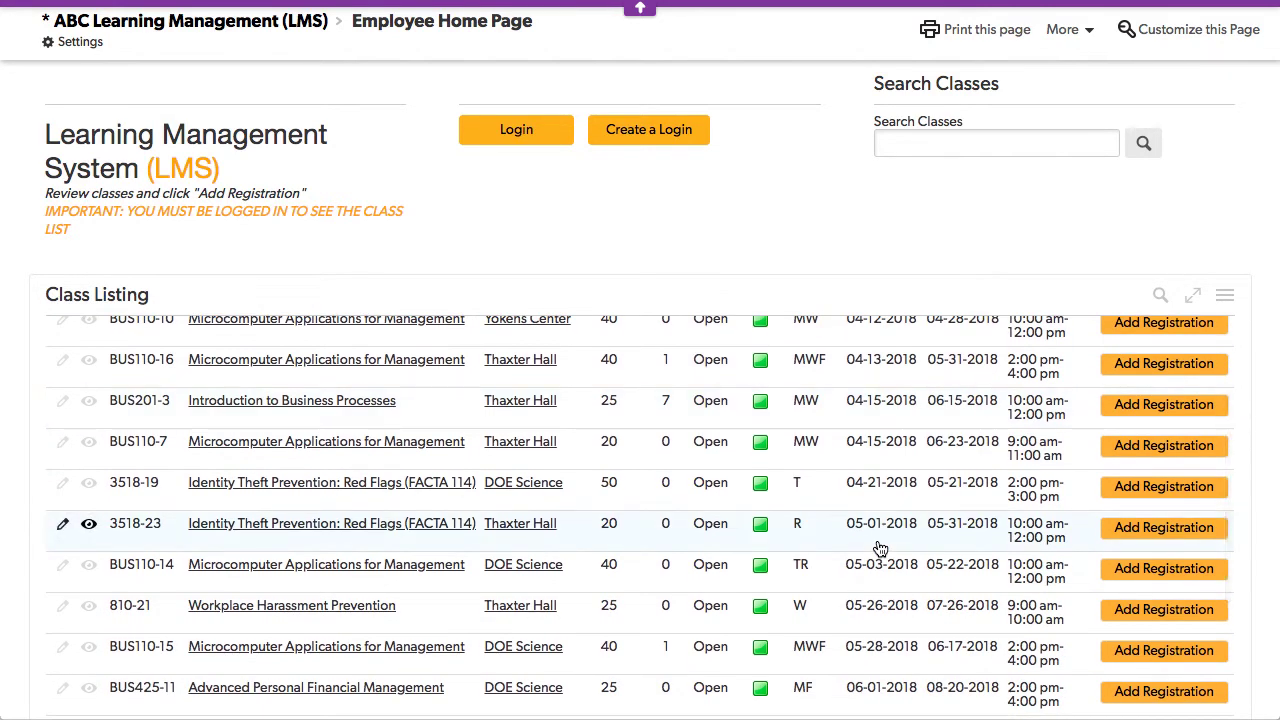
pyautogui.scroll(5, 880, 548)
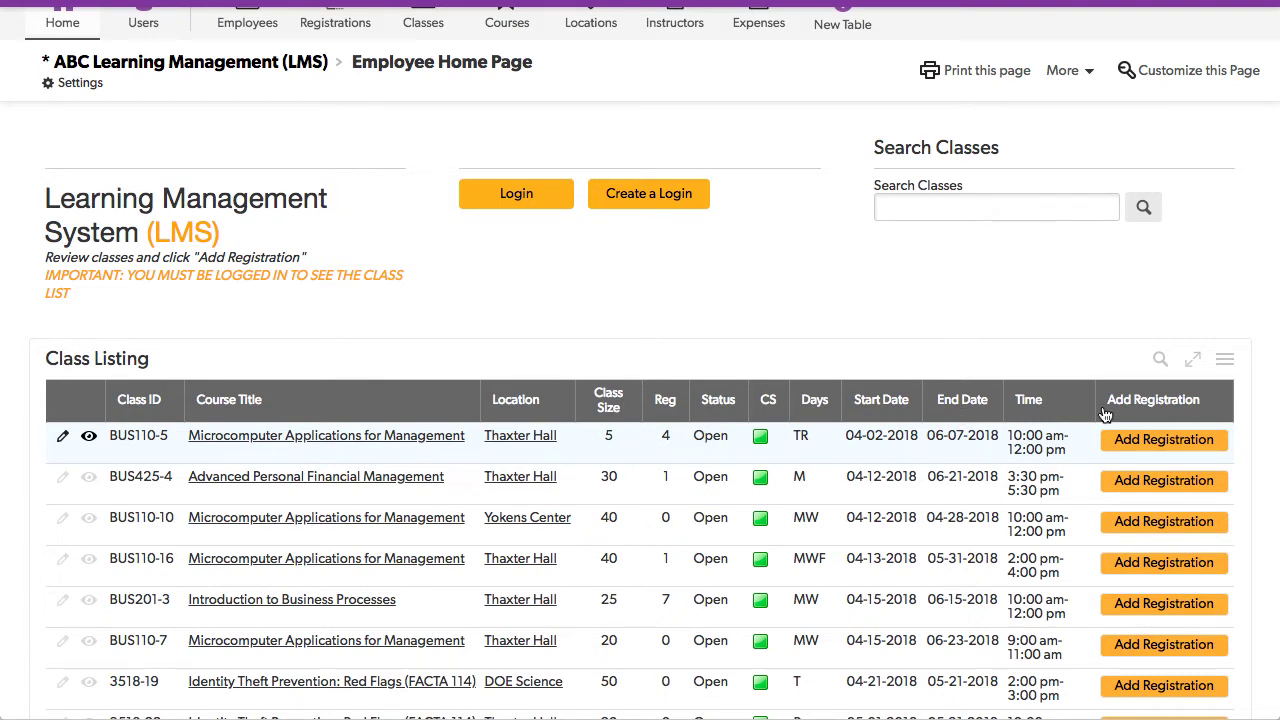
pyautogui.click(1160, 450)
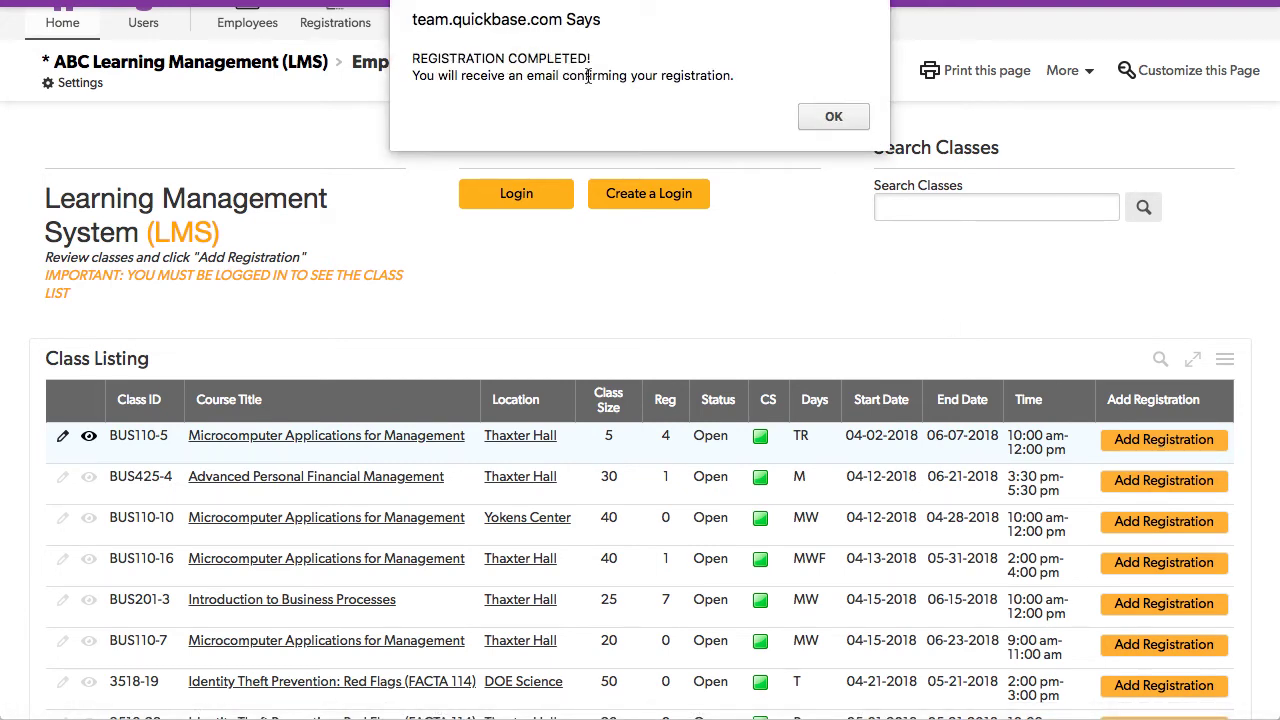
pyautogui.click(840, 116)
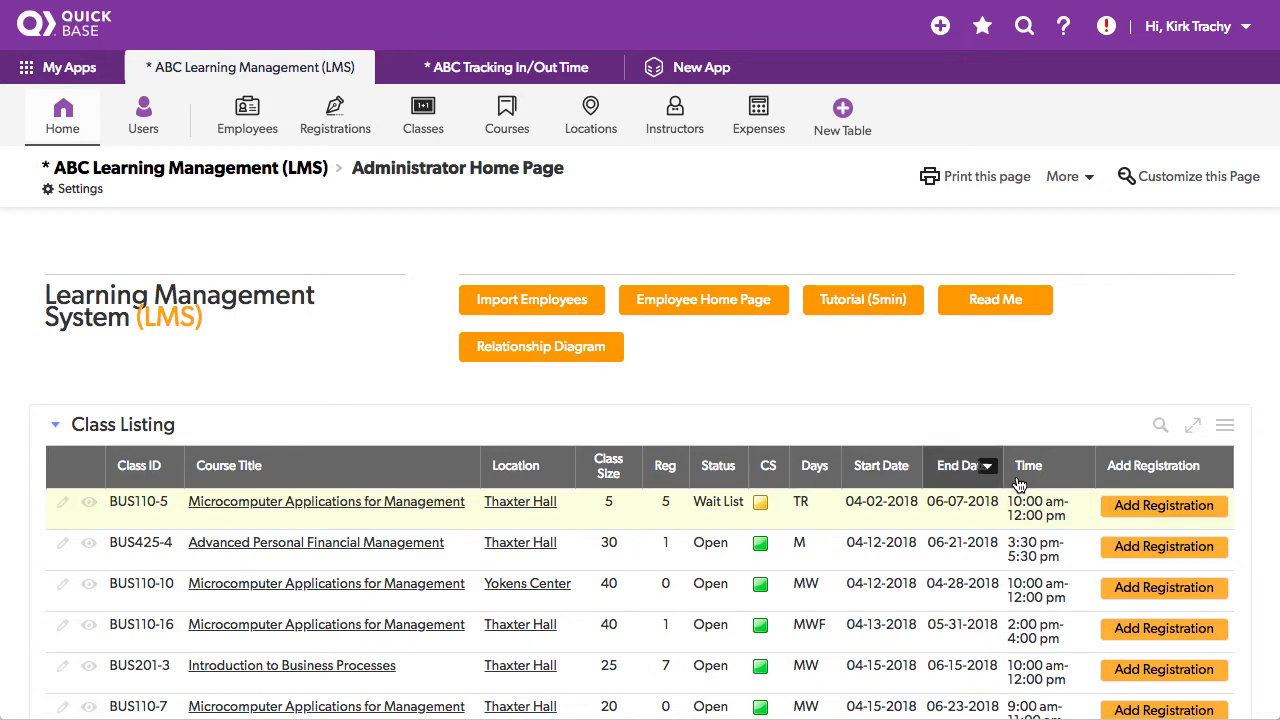
# - Try to add another registration for class BUS110-5 from the Administrator Home Page, and decline the wait list
pyautogui.click(1178, 508)
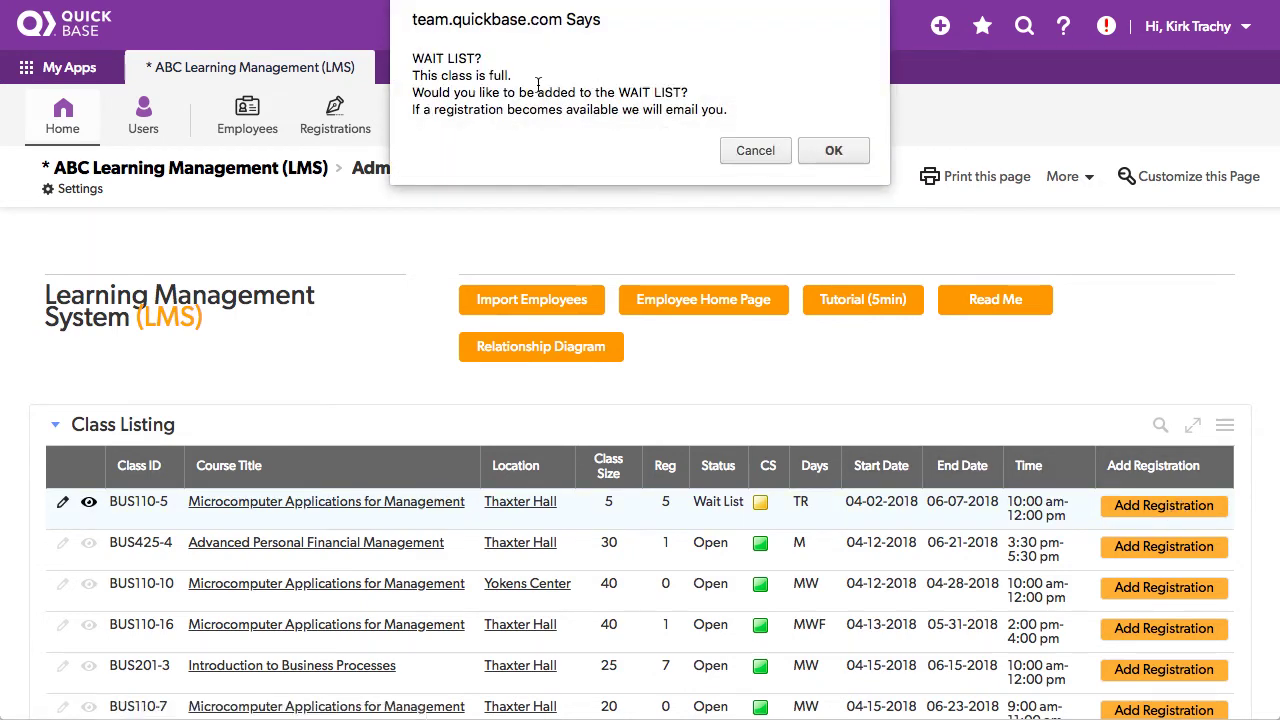
pyautogui.click(755, 150)
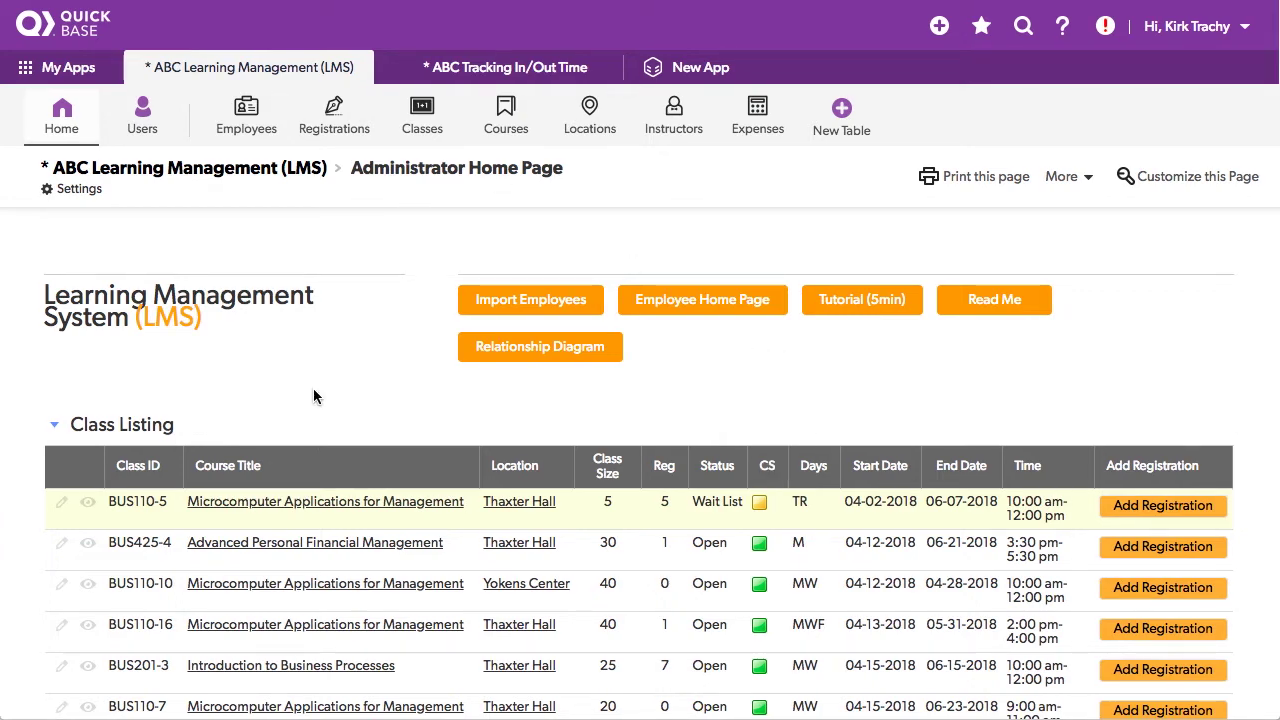
# - View the first employee's record in the Employees table and examine its address map, contact details, picture and registrations
pyautogui.scroll(-3, 314, 396)
pyautogui.scroll(3, 314, 396)
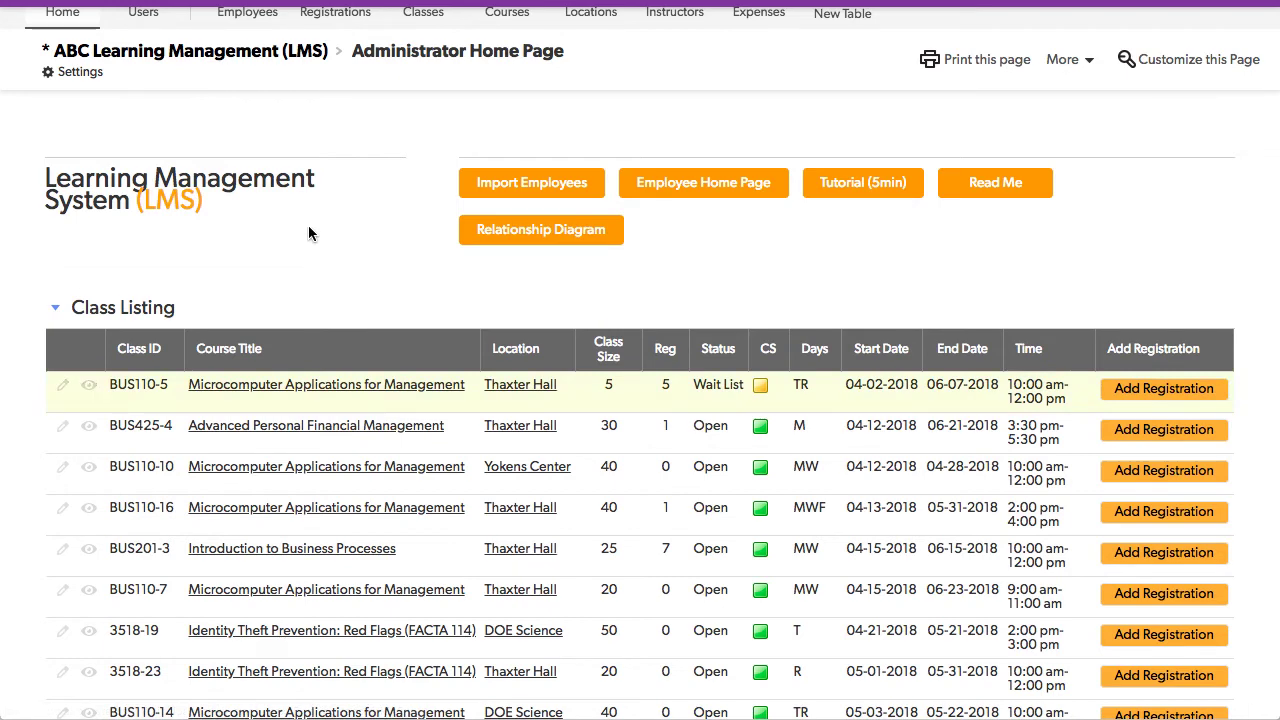
pyautogui.scroll(2, 308, 234)
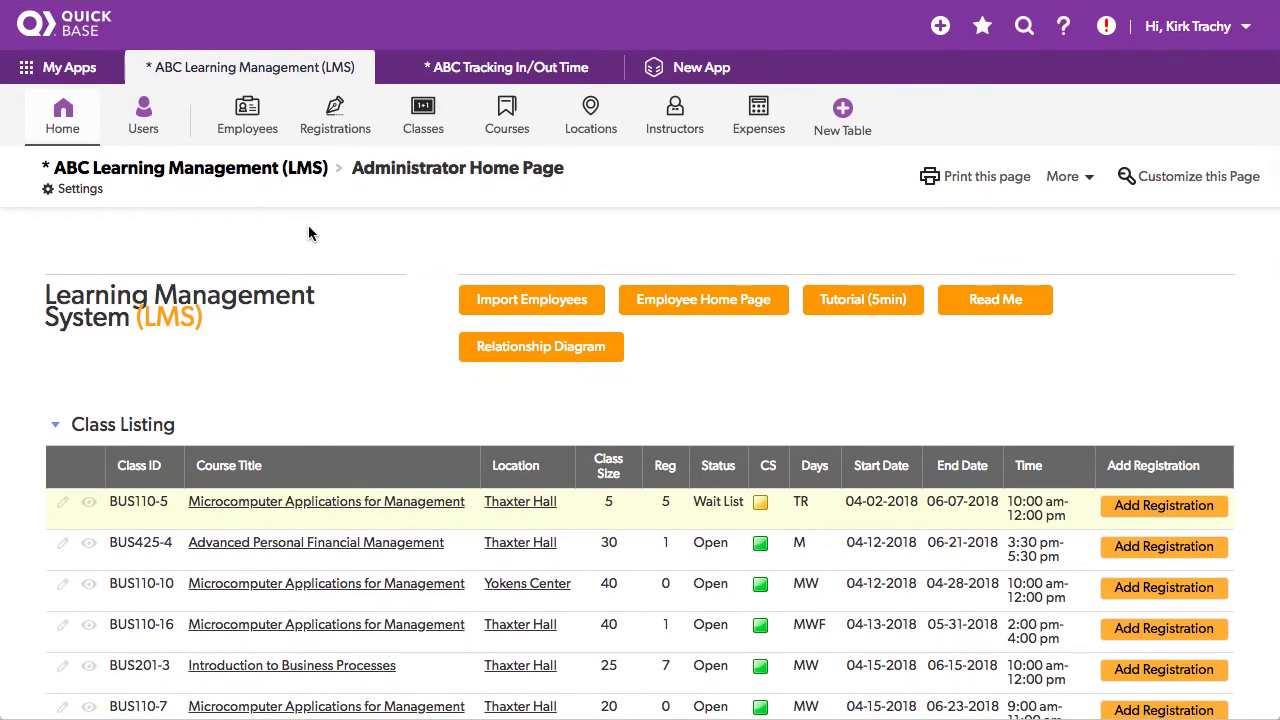
pyautogui.click(250, 108)
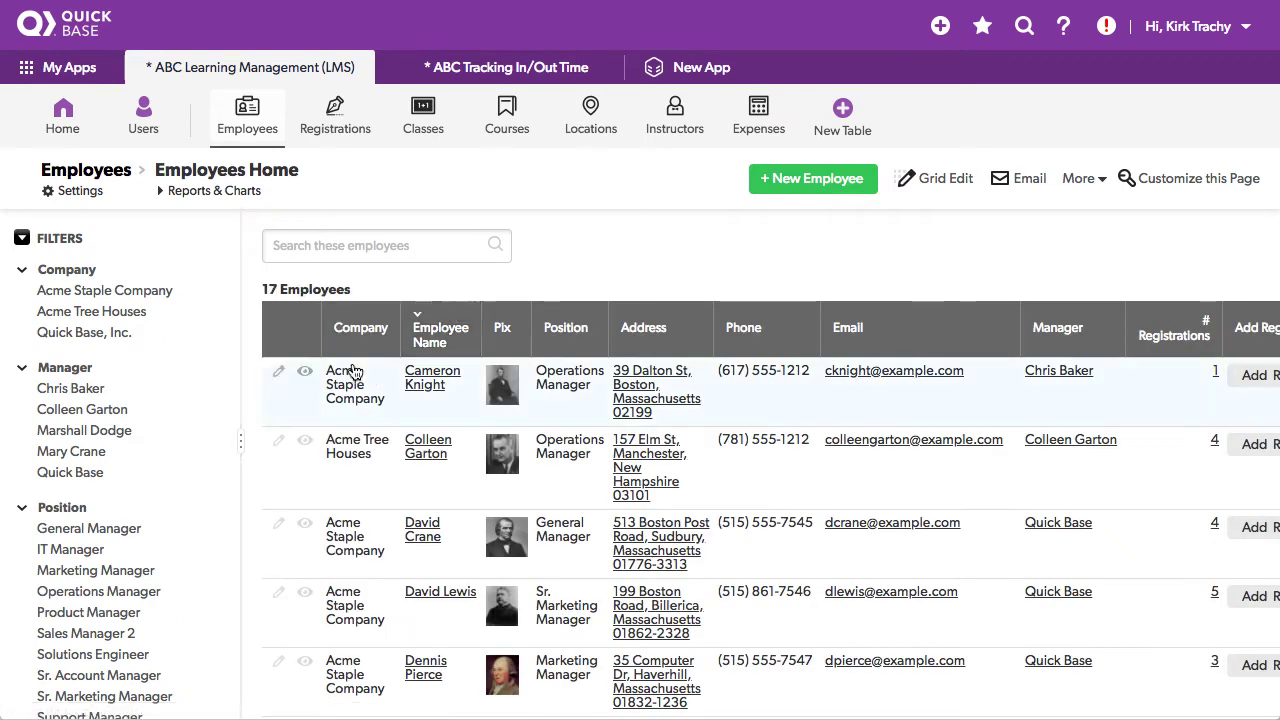
pyautogui.click(305, 372)
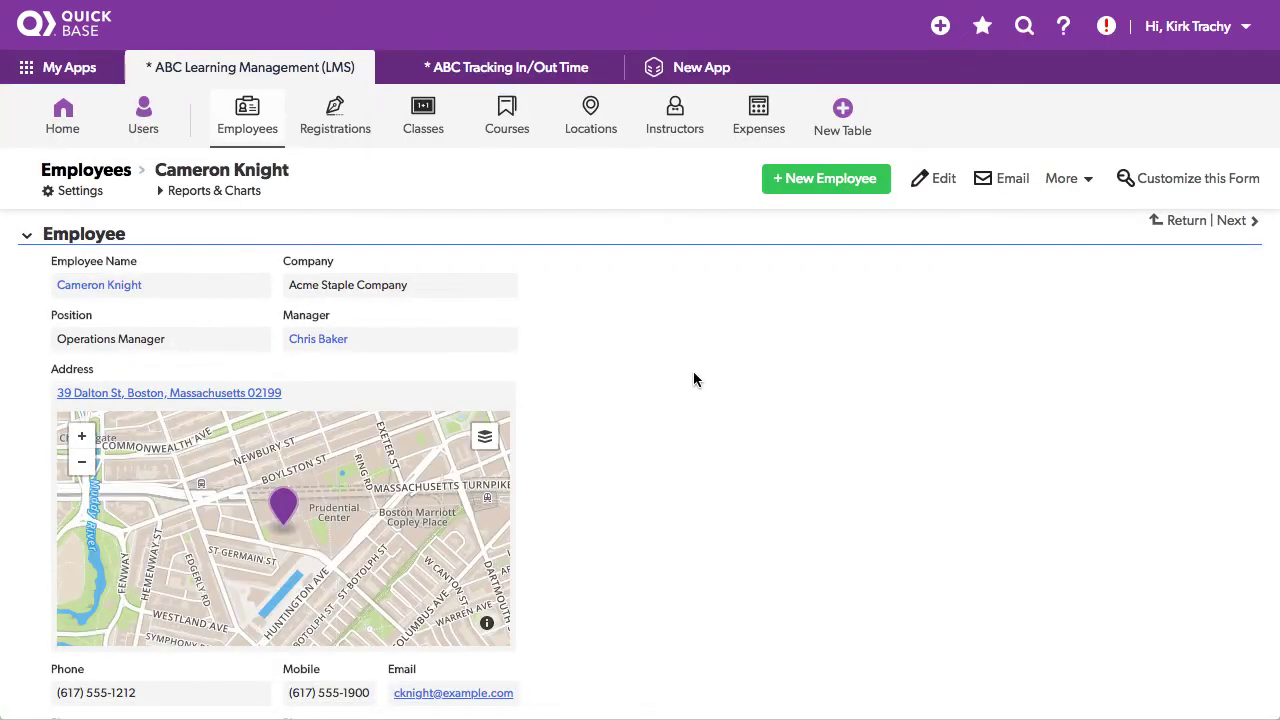
pyautogui.scroll(-3, 694, 374)
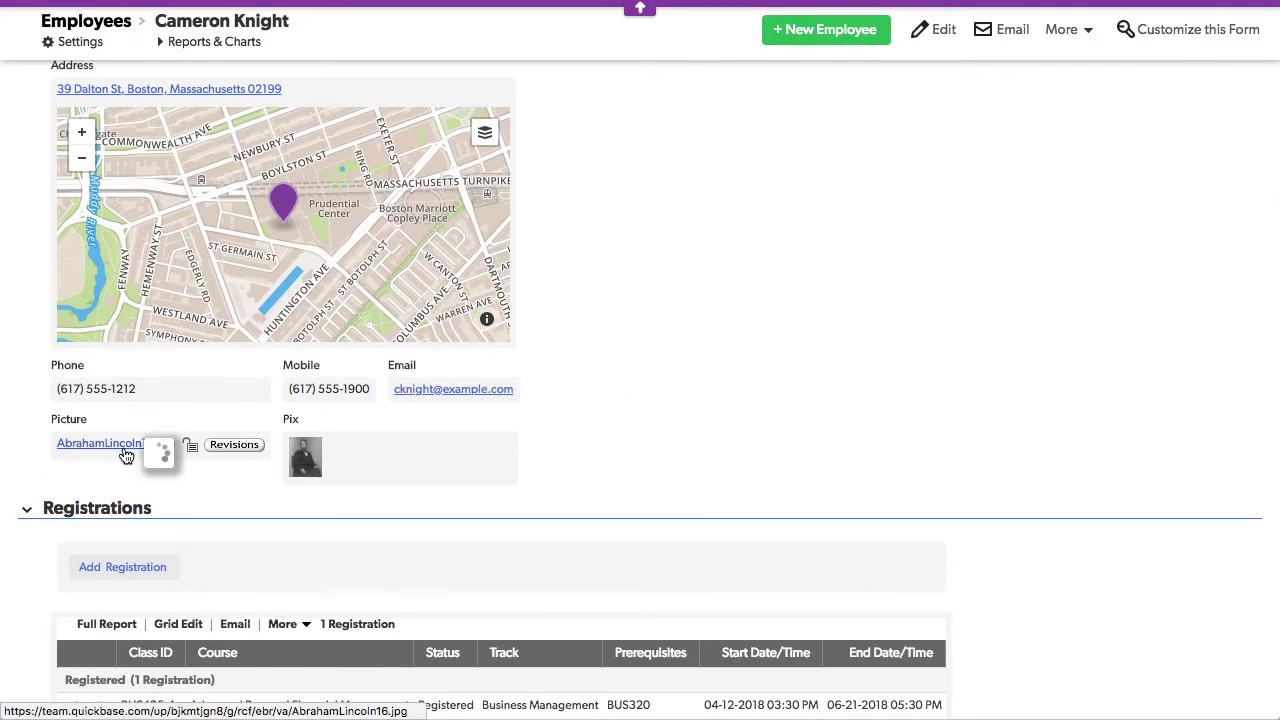
pyautogui.scroll(-1, 794, 366)
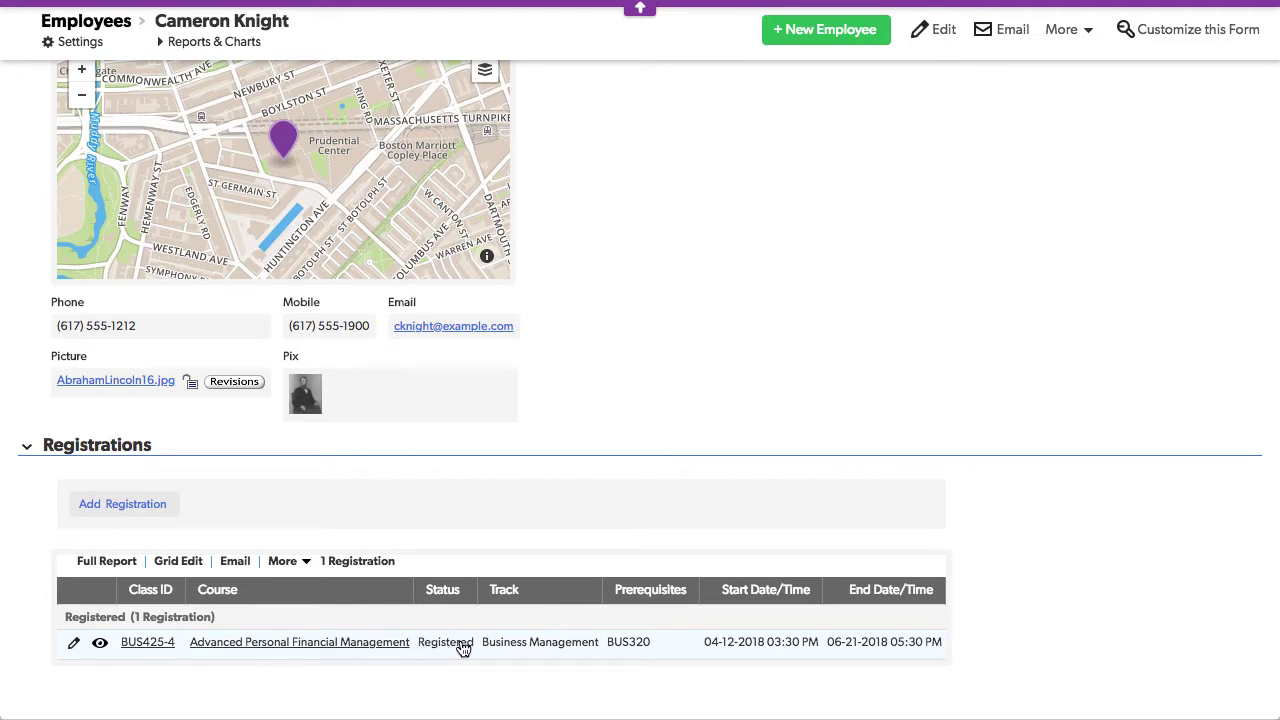
pyautogui.scroll(5, 646, 360)
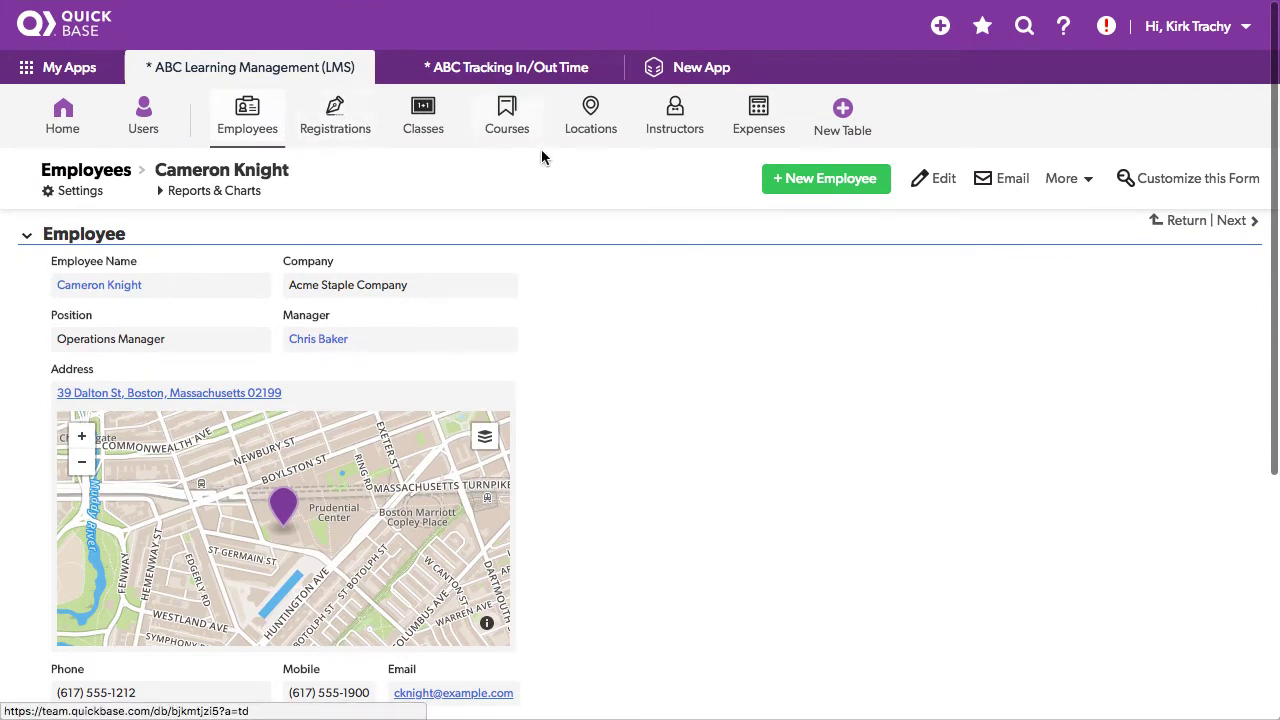
# - Open course 2383 from the Courses table for editing and check the available Track choices, keeping Ethics
pyautogui.click(508, 115)
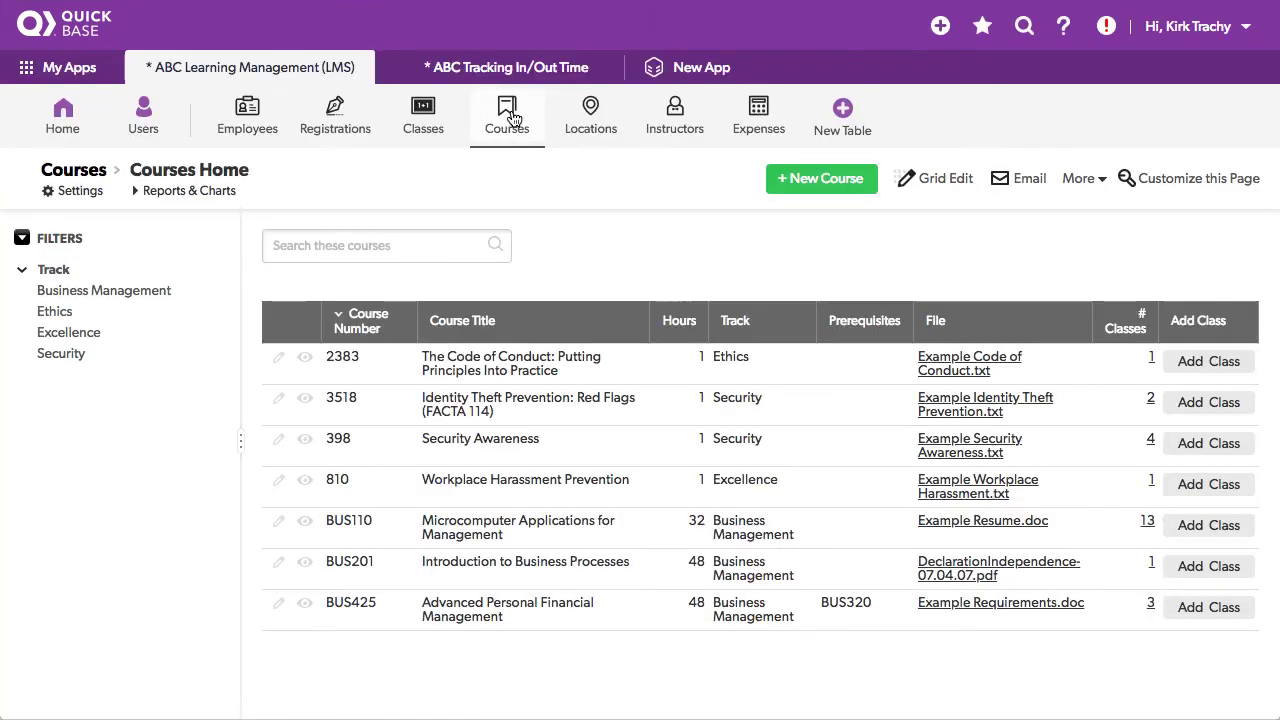
pyautogui.click(304, 357)
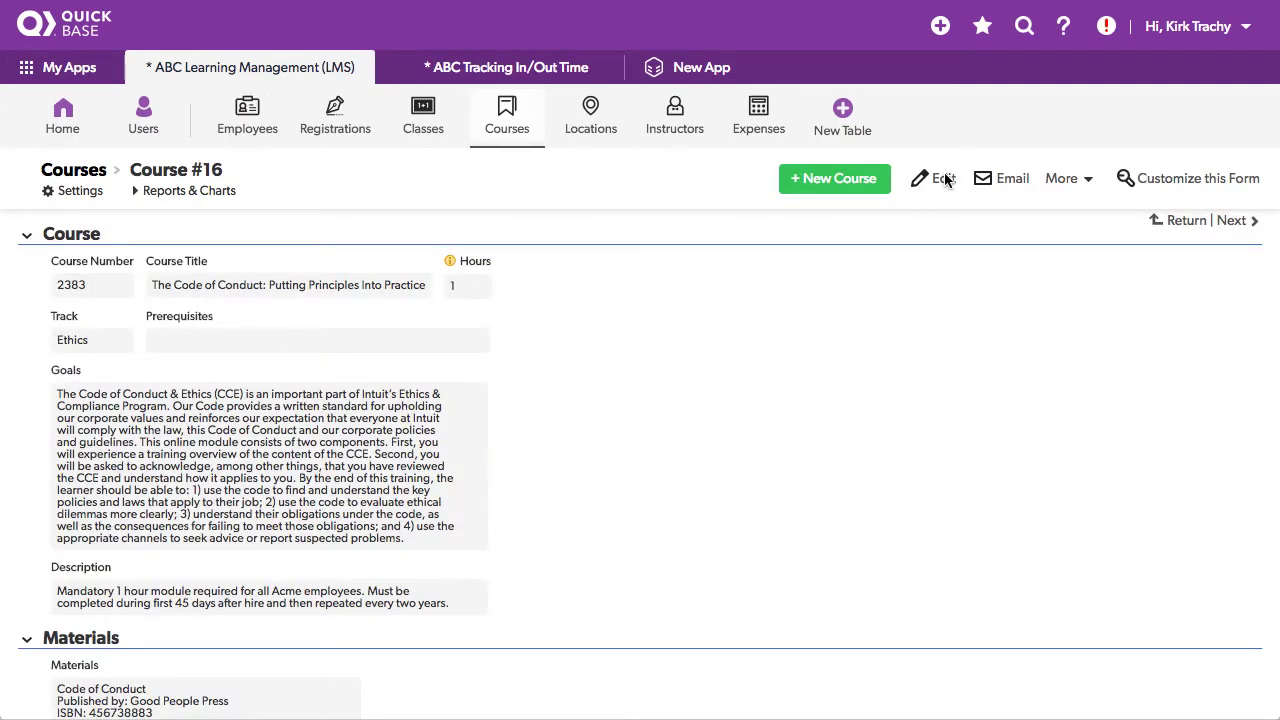
pyautogui.click(938, 180)
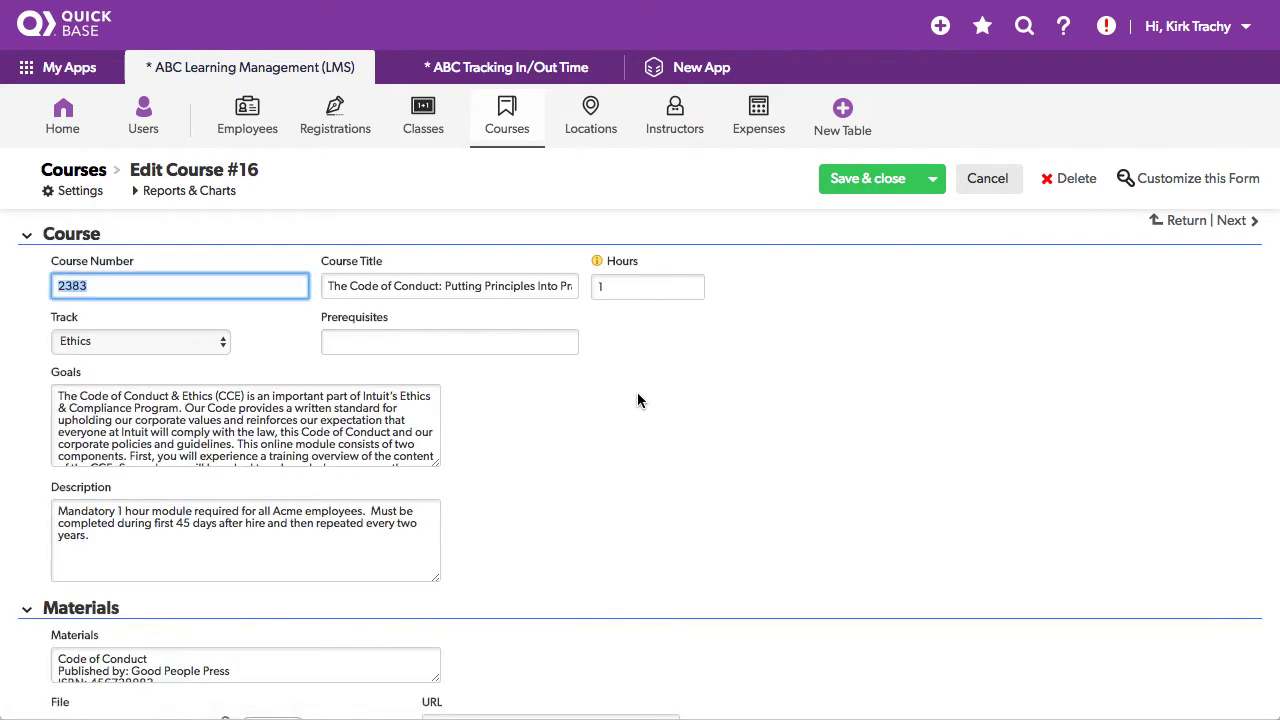
pyautogui.scroll(-3, 638, 400)
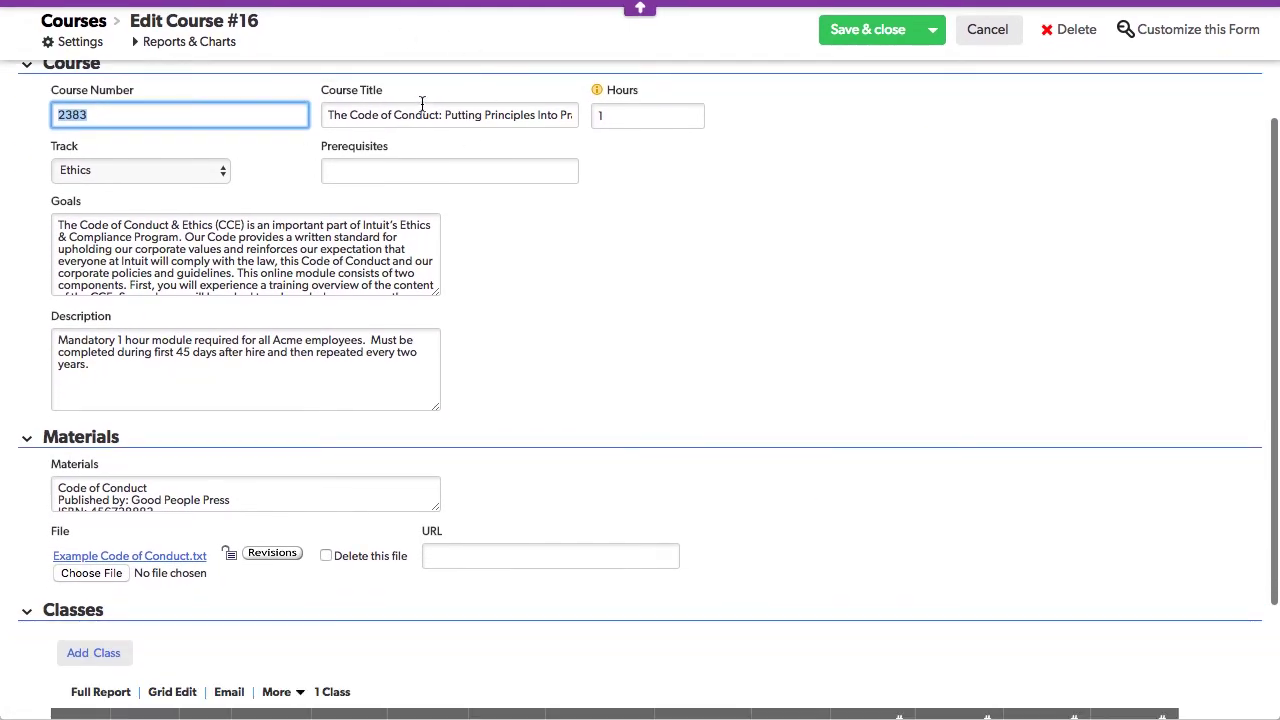
pyautogui.click(201, 175)
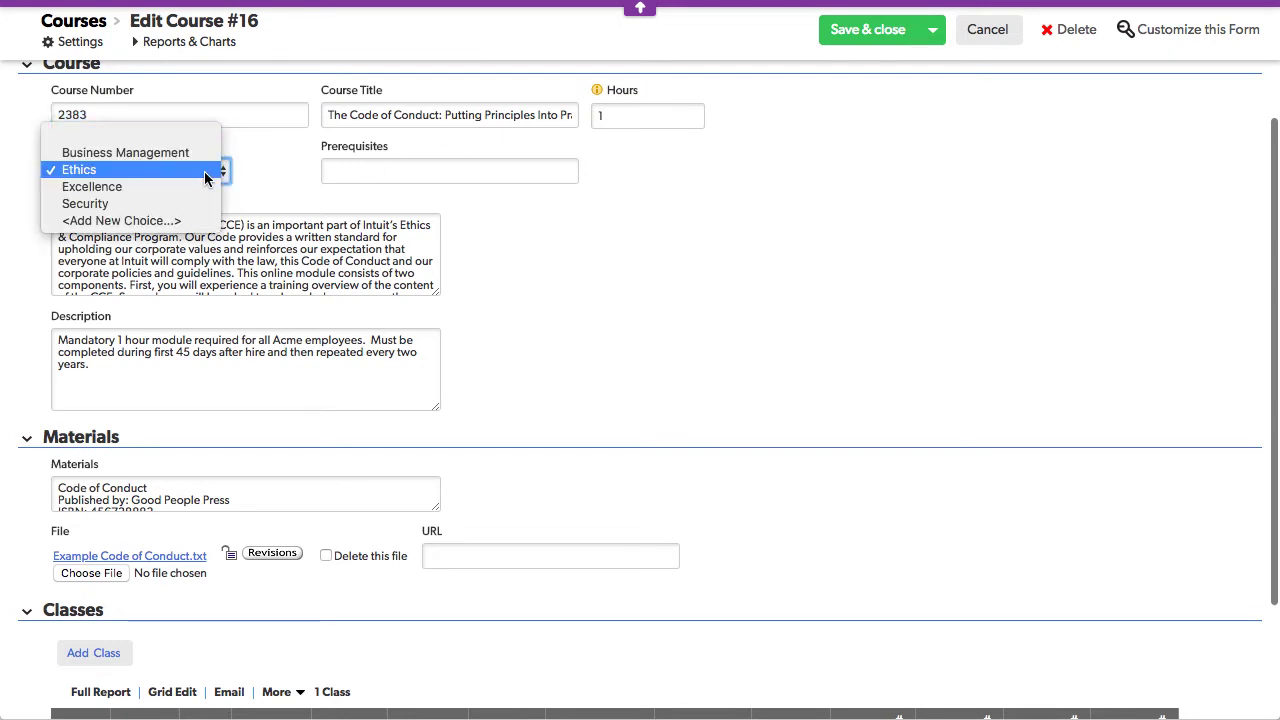
pyautogui.click(204, 172)
pyautogui.click(203, 260)
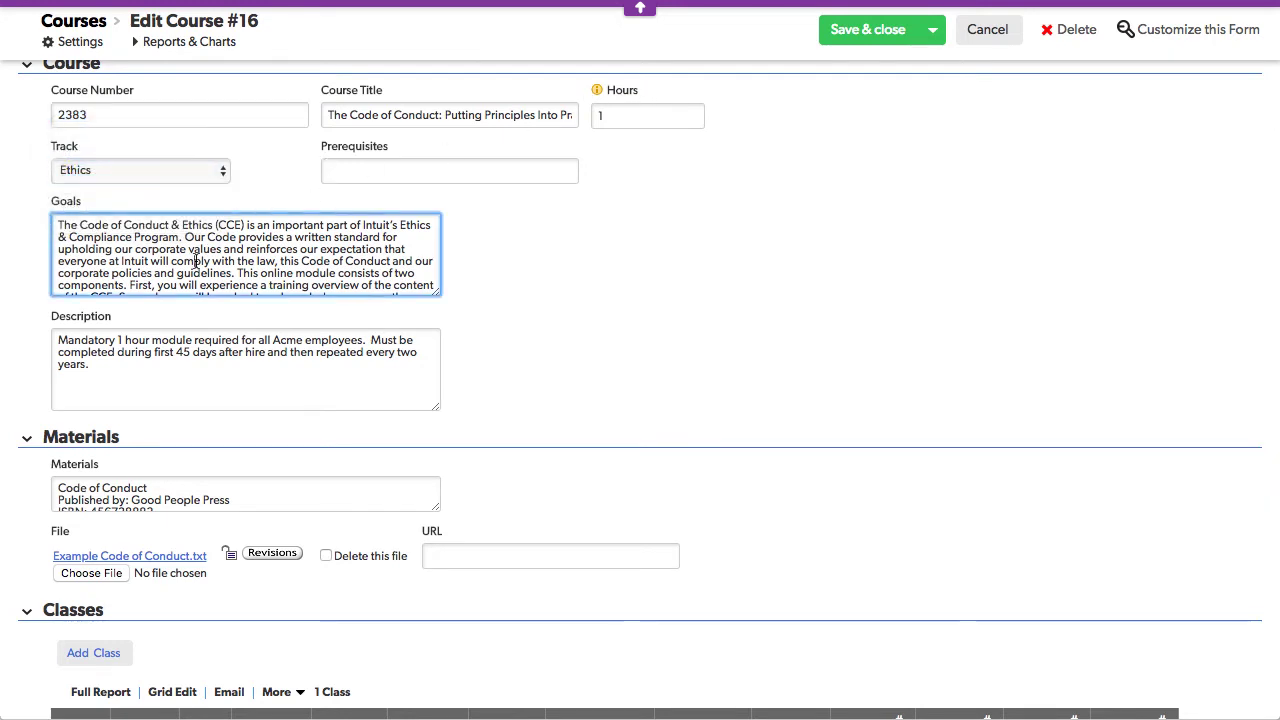
# - Examine the course's goals, description, materials, attached file and related classes
pyautogui.scroll(-3, 217, 331)
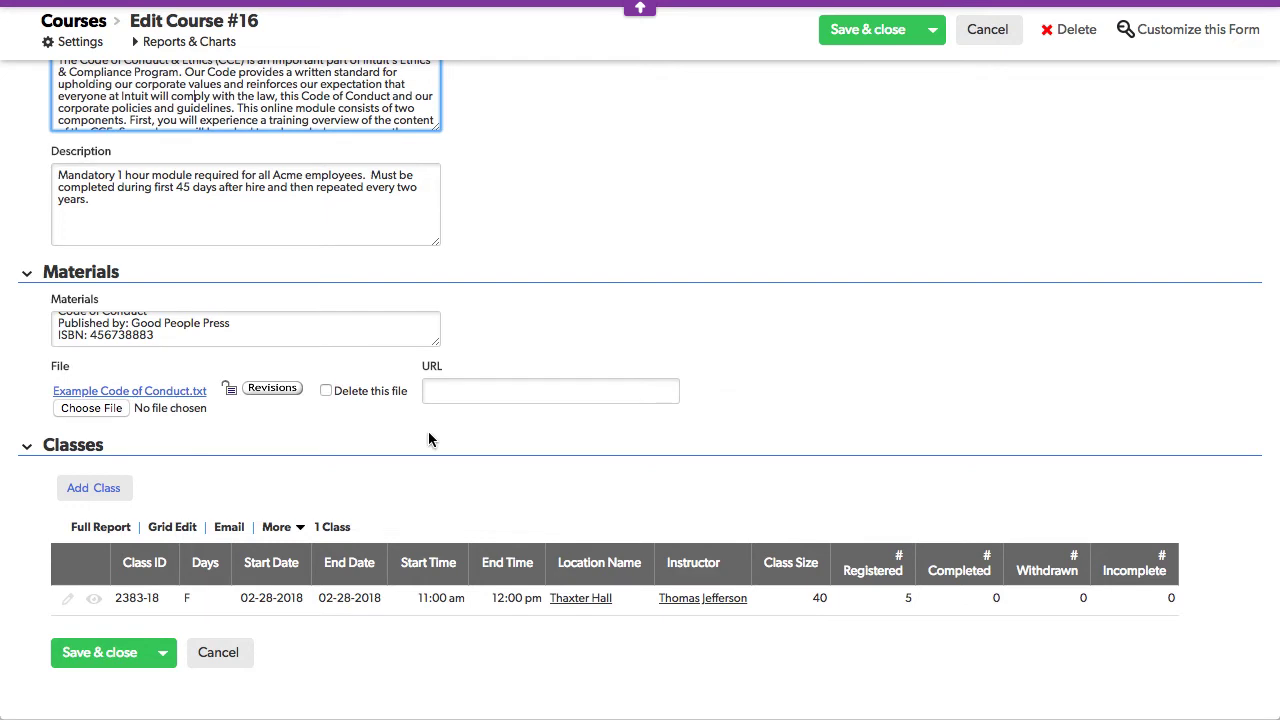
pyautogui.scroll(4, 698, 249)
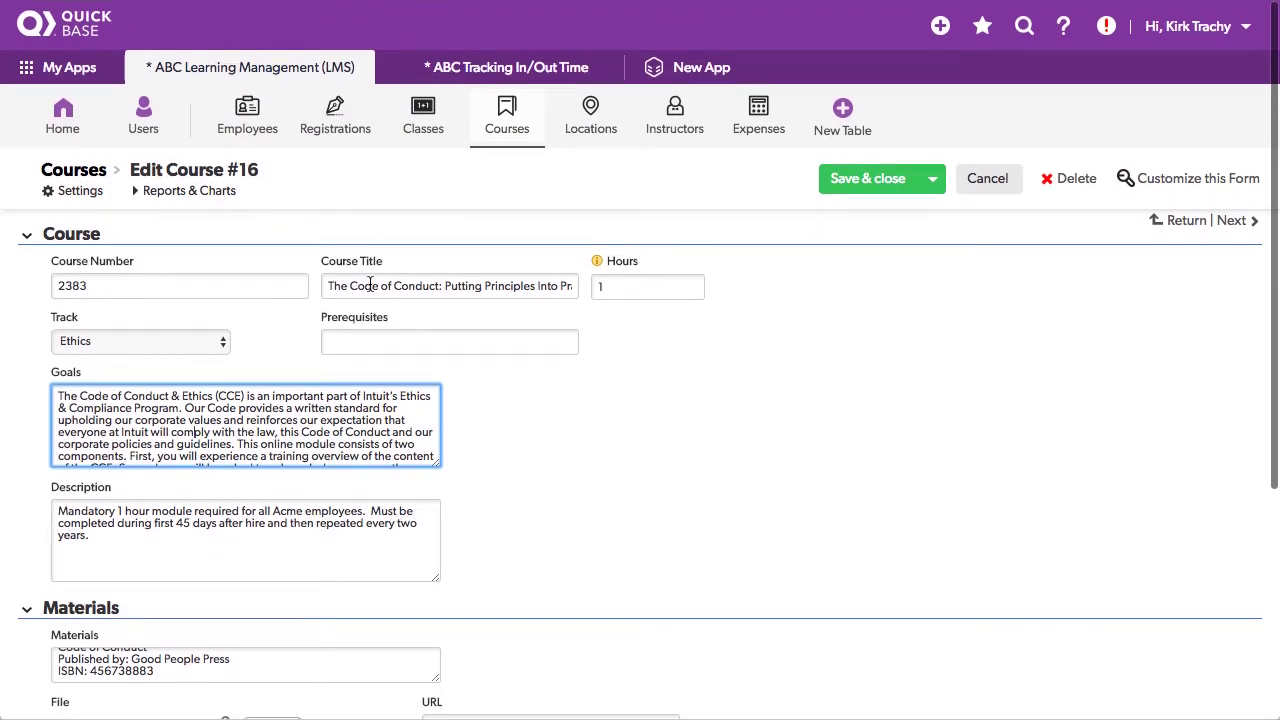
pyautogui.scroll(-4, 669, 346)
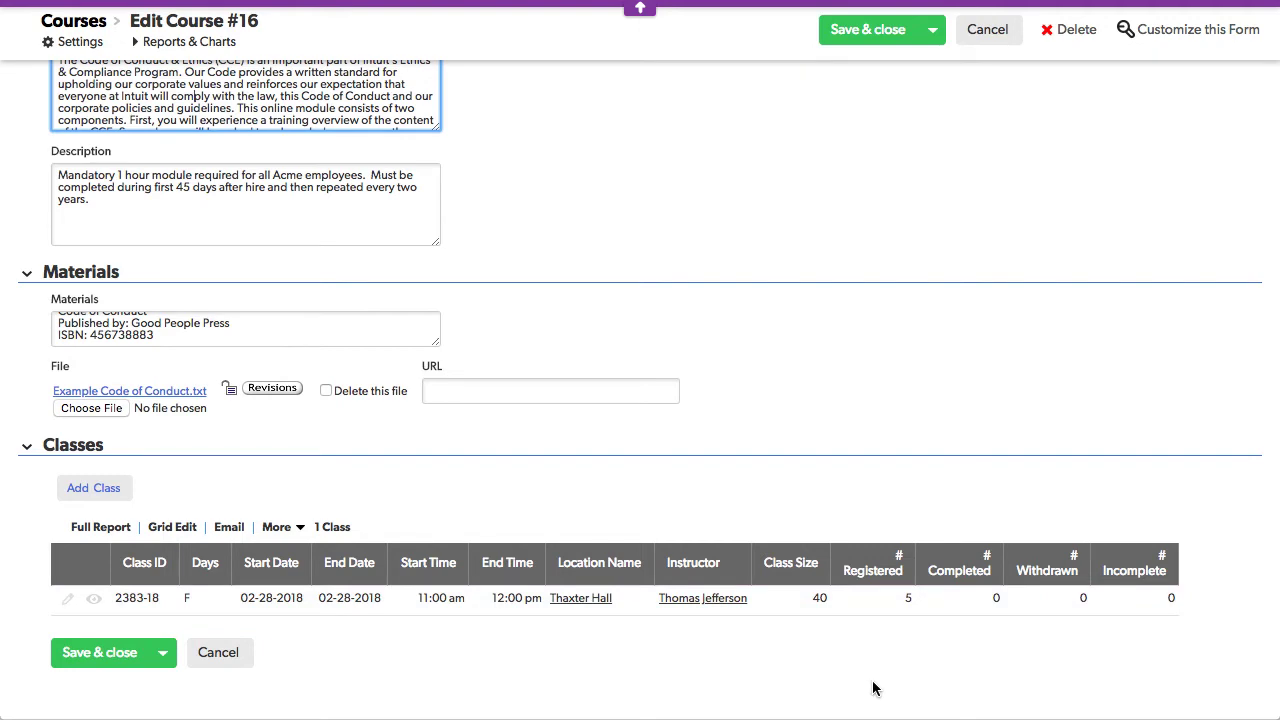
pyautogui.scroll(5, 906, 243)
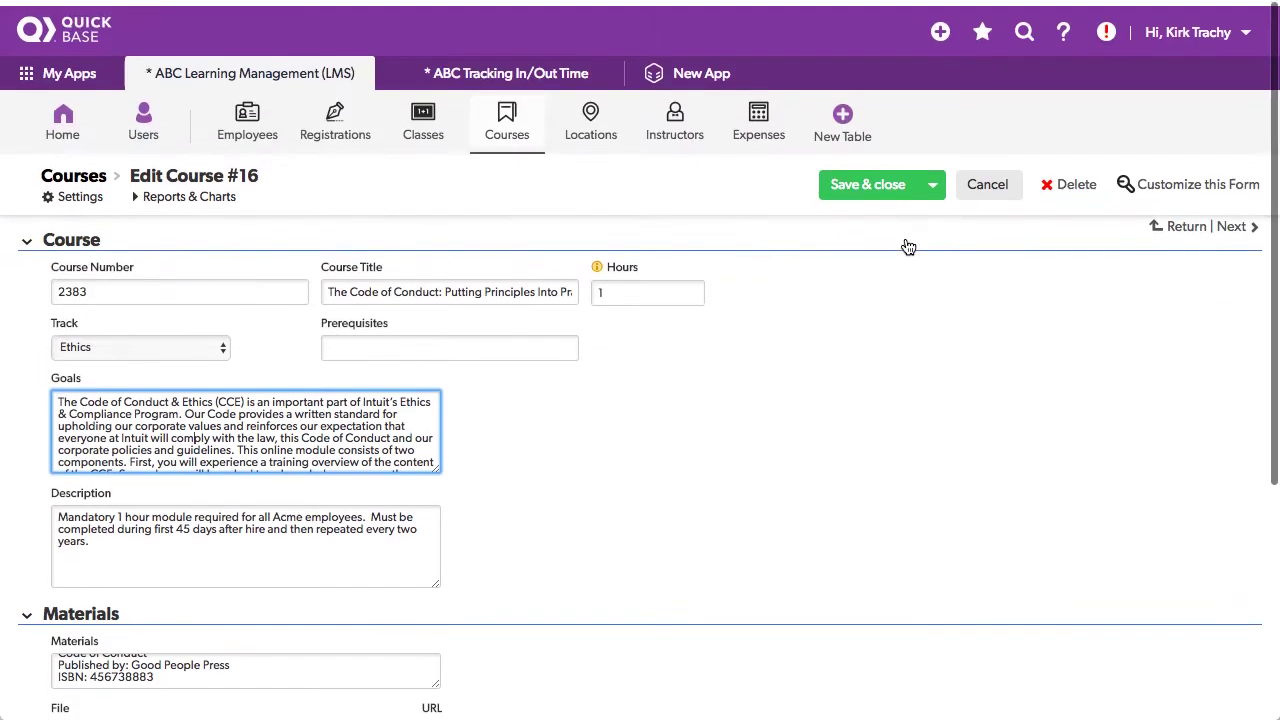
pyautogui.scroll(-5, 907, 237)
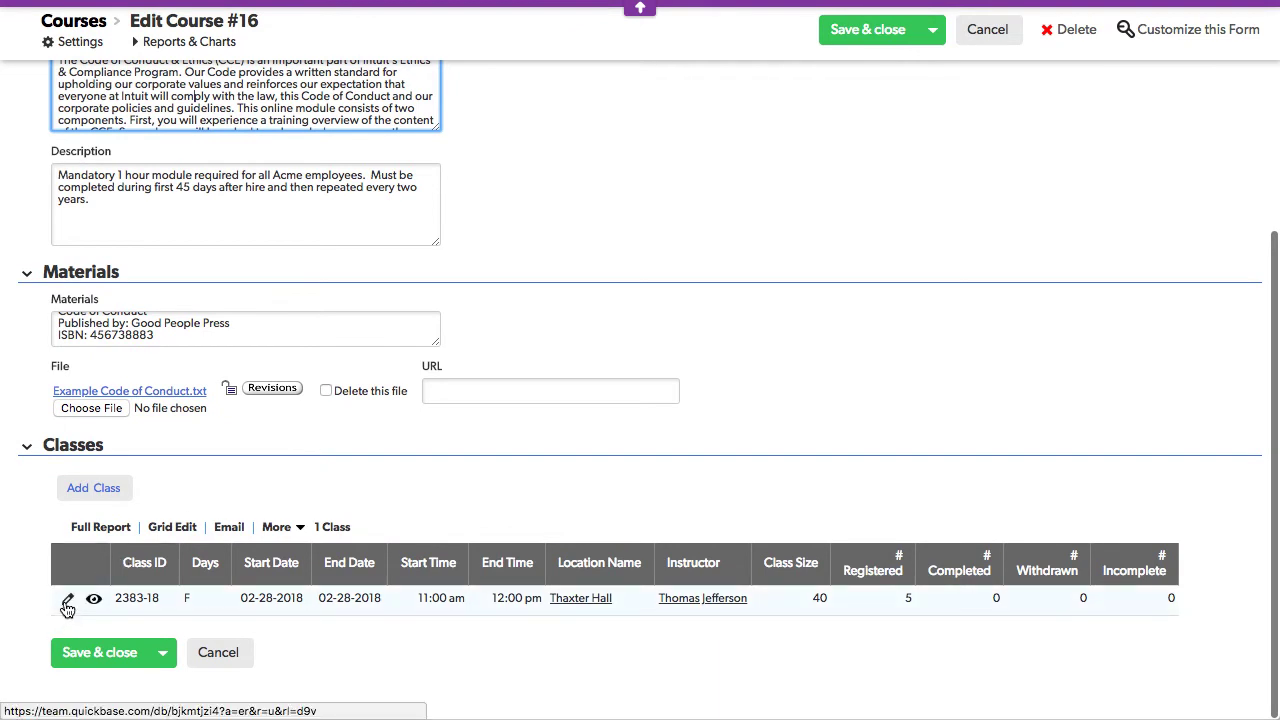
# - Open class 2383-18 from the course for editing and examine its registrations gauge, schedule and class size
pyautogui.click(67, 602)
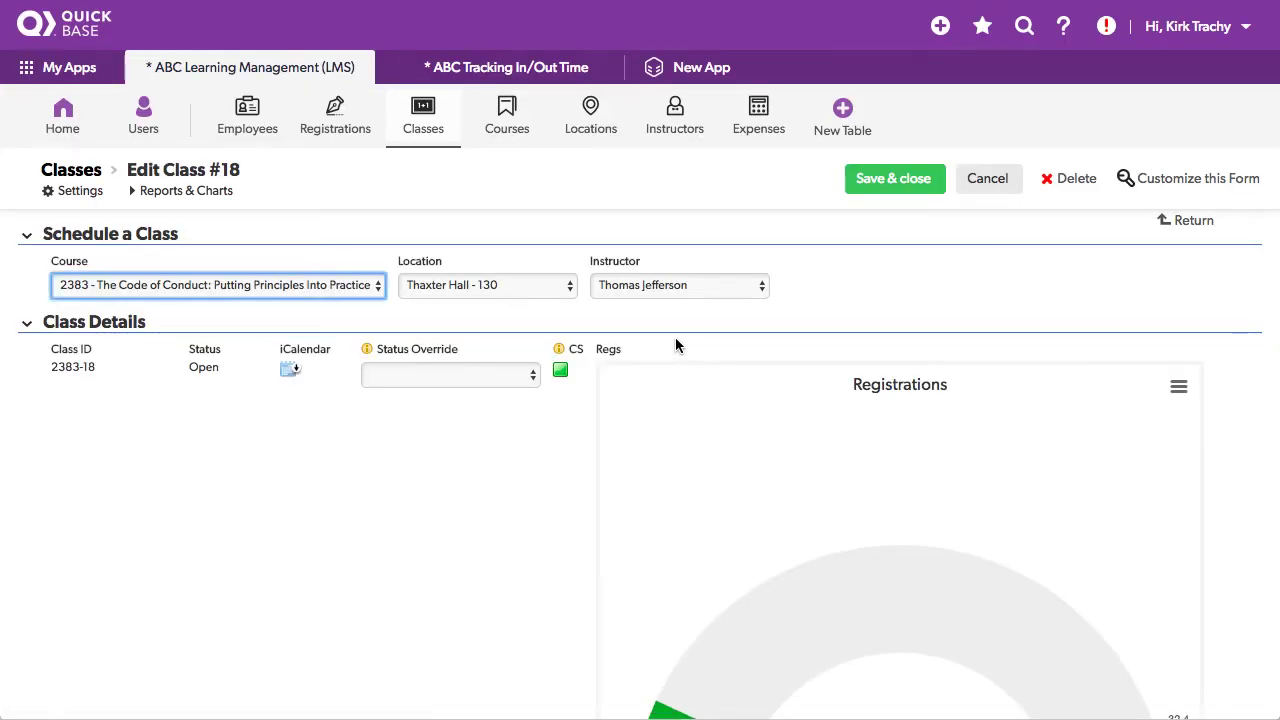
pyautogui.scroll(-3, 217, 414)
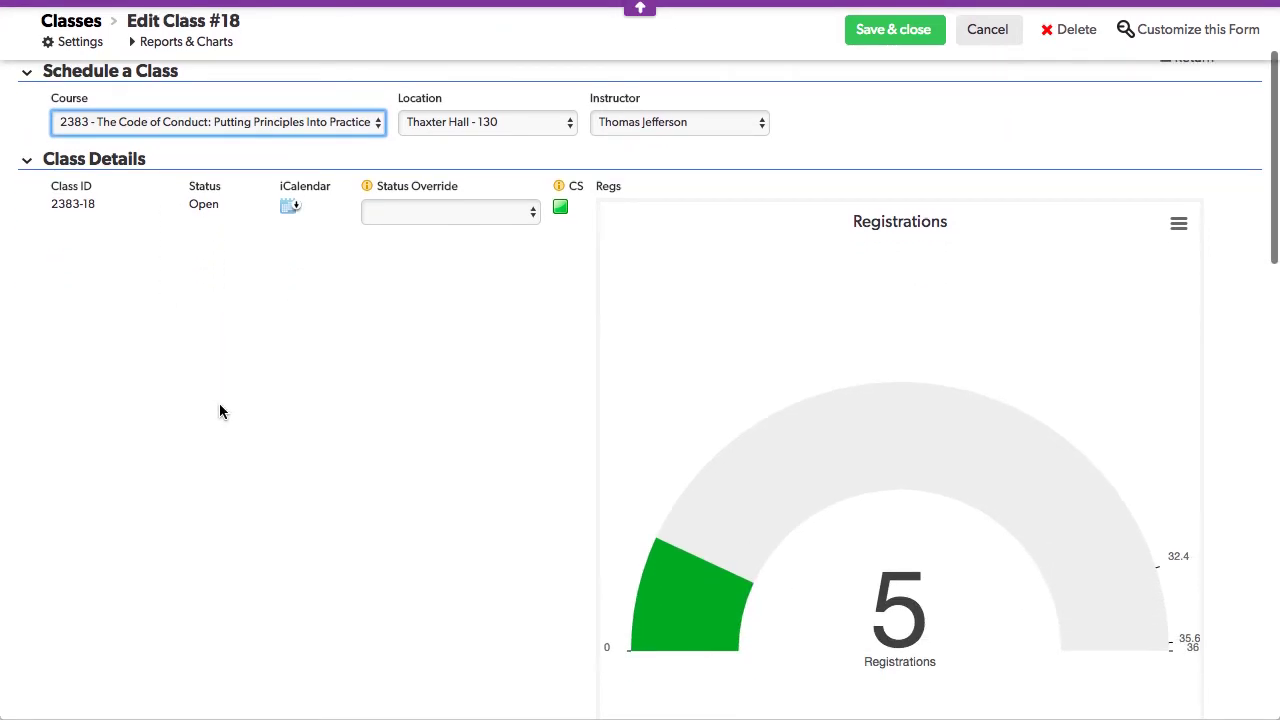
pyautogui.scroll(-4, 290, 392)
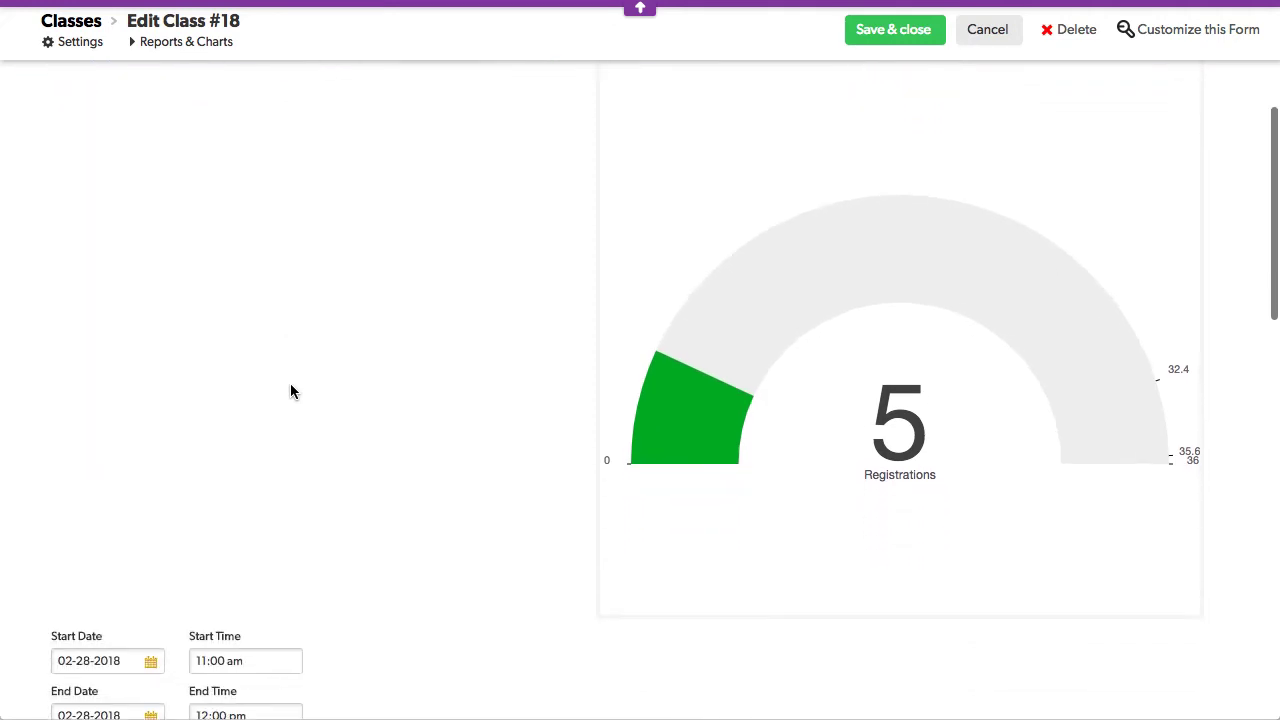
pyautogui.scroll(-7, 290, 391)
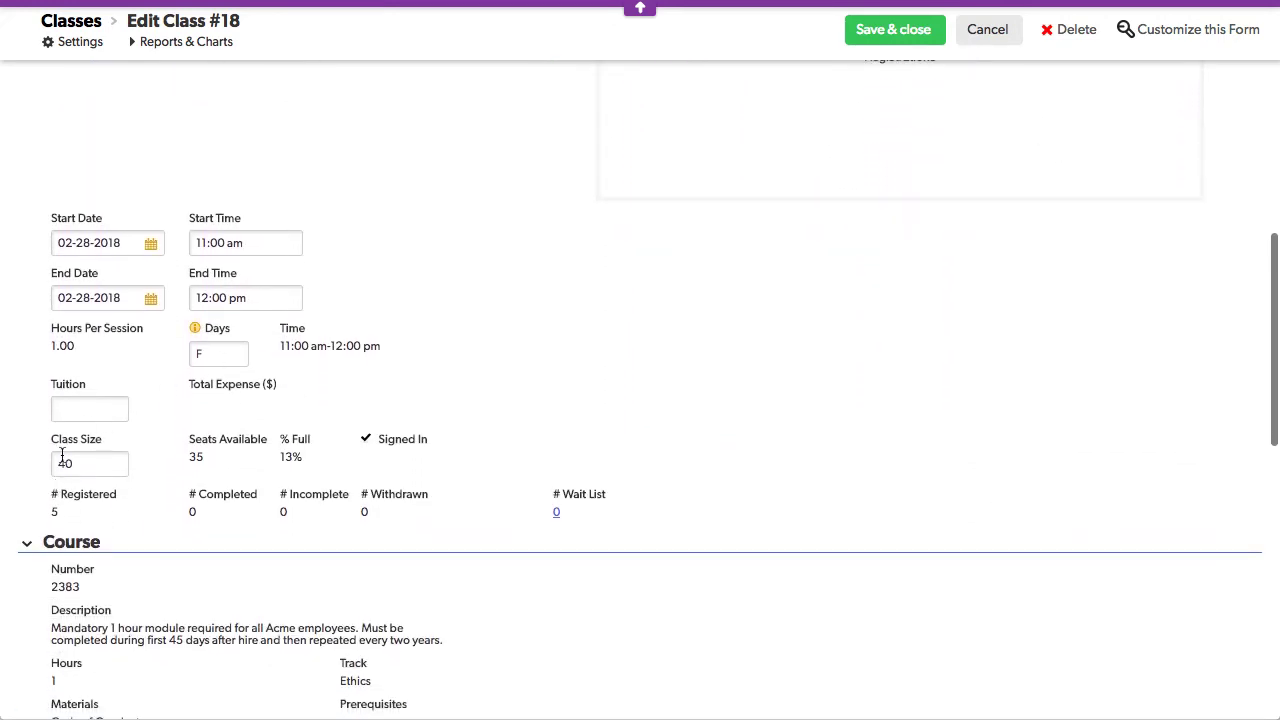
pyautogui.click(79, 459)
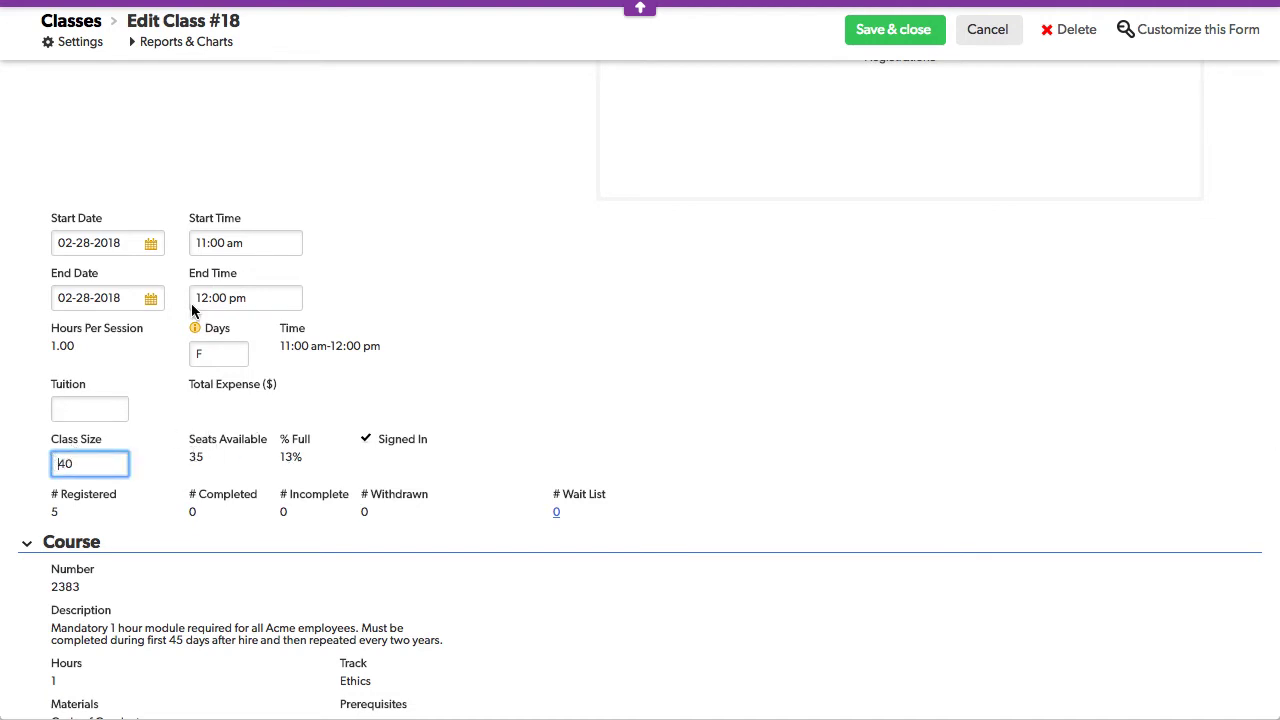
# - Examine the class's course, location, instructor, registrations and expenses sections
pyautogui.scroll(-7, 245, 427)
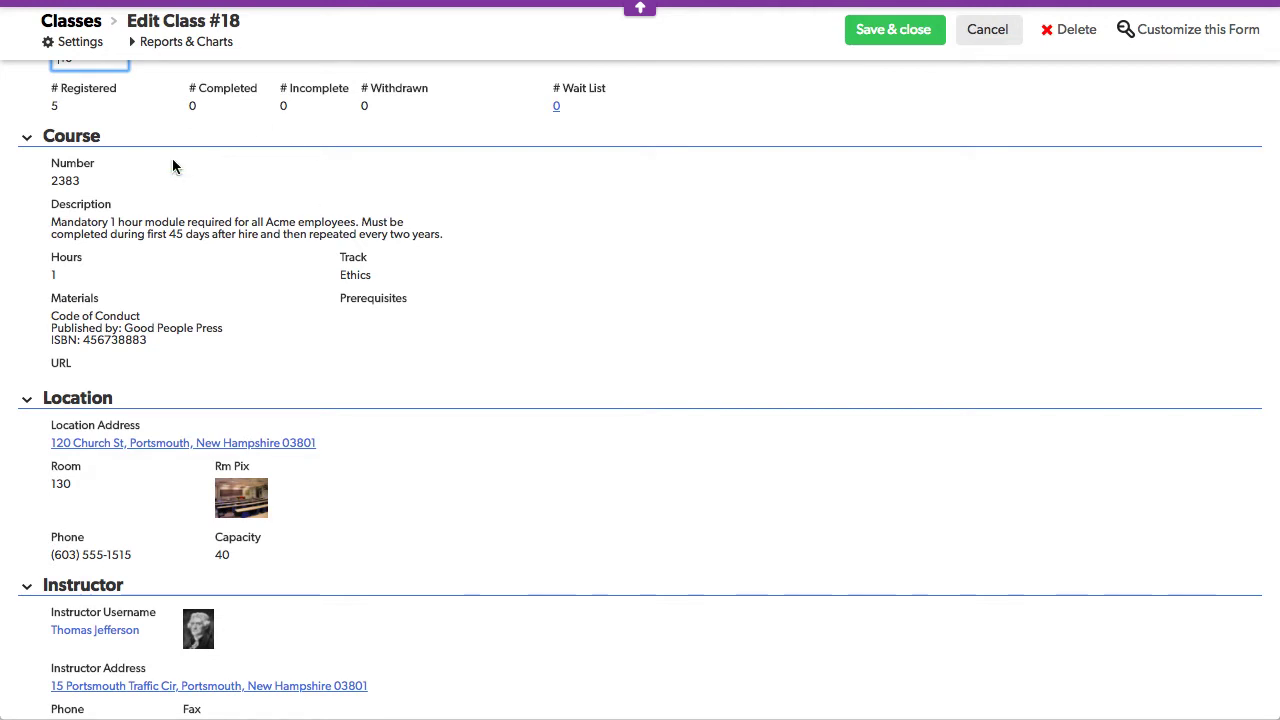
pyautogui.scroll(-4, 234, 230)
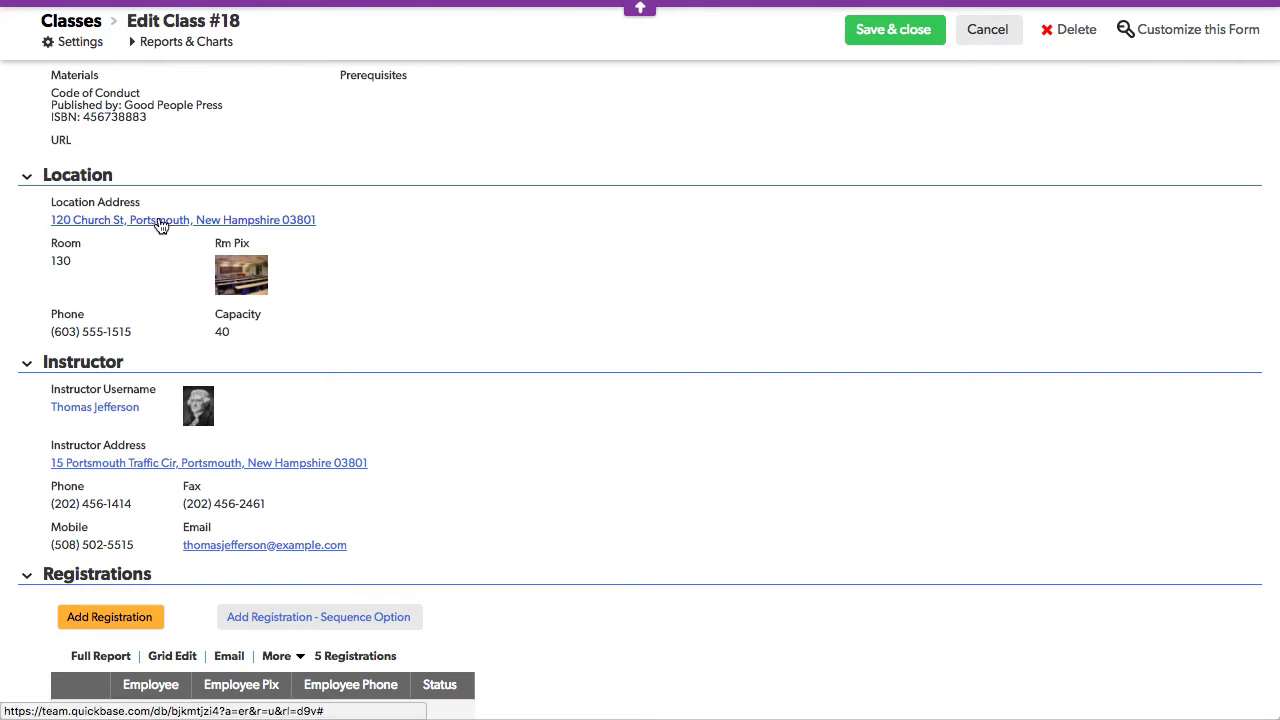
pyautogui.scroll(-3, 104, 306)
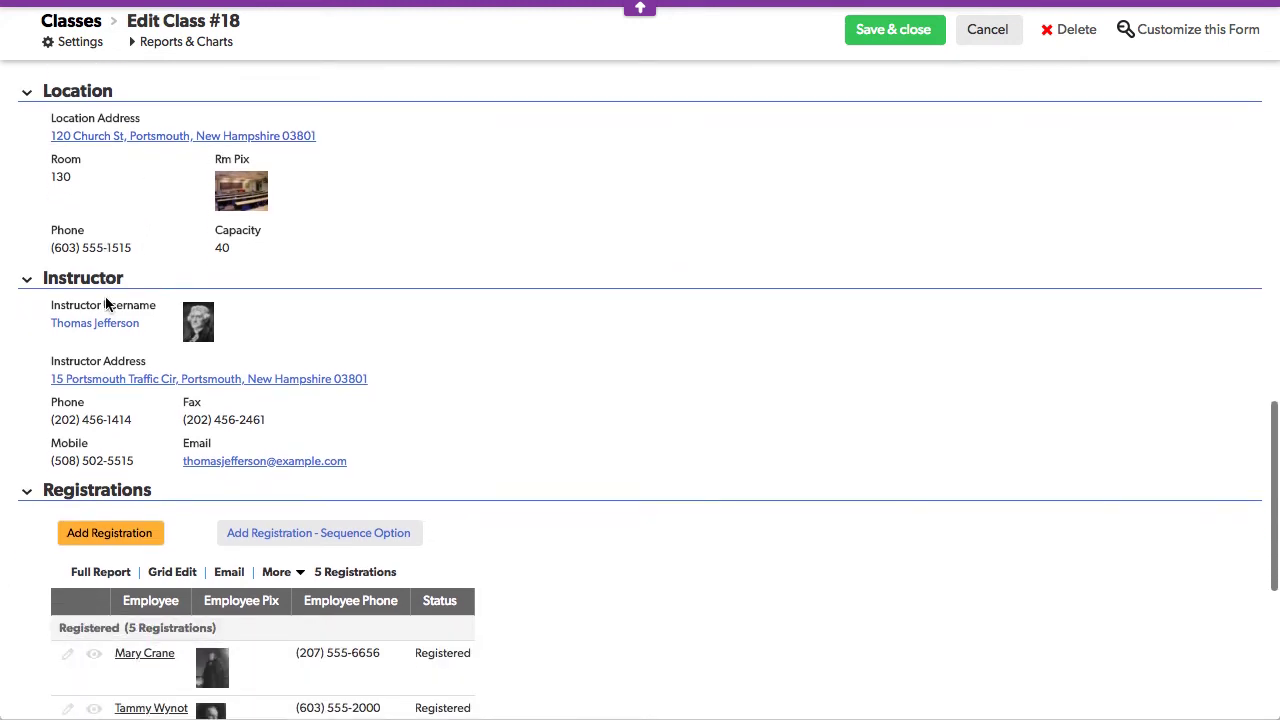
pyautogui.scroll(-5, 130, 306)
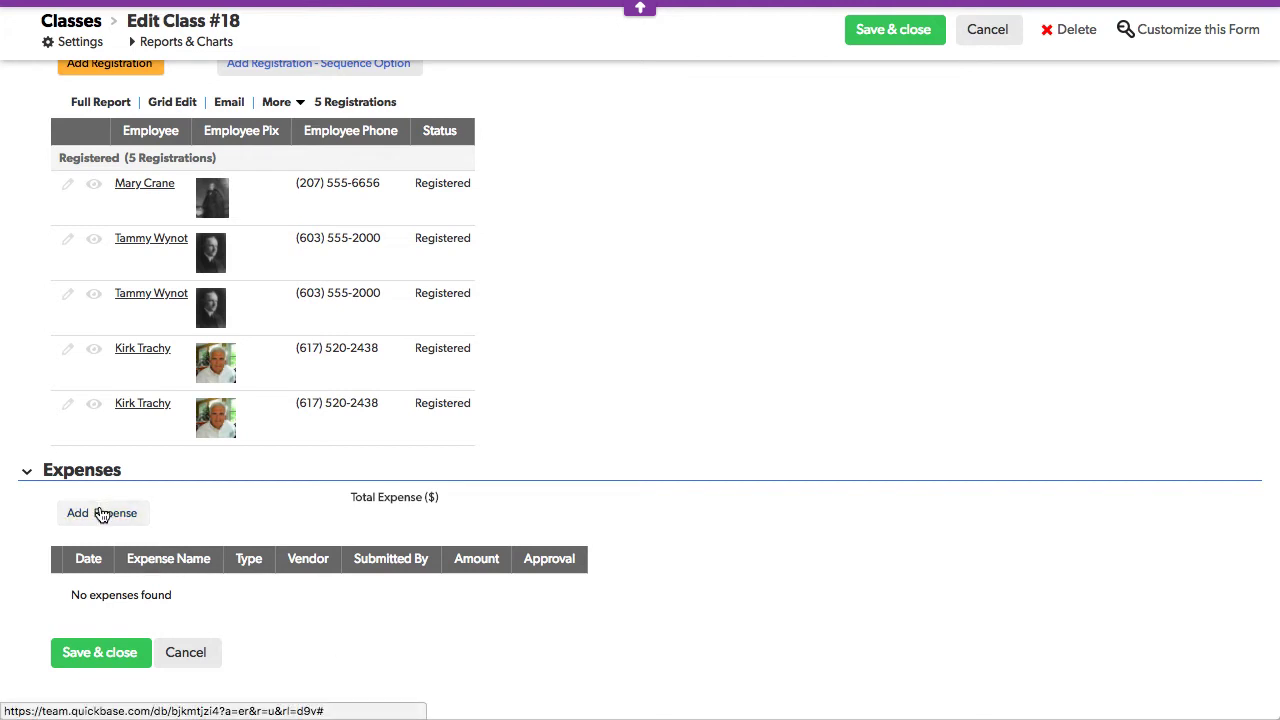
pyautogui.scroll(5, 686, 272)
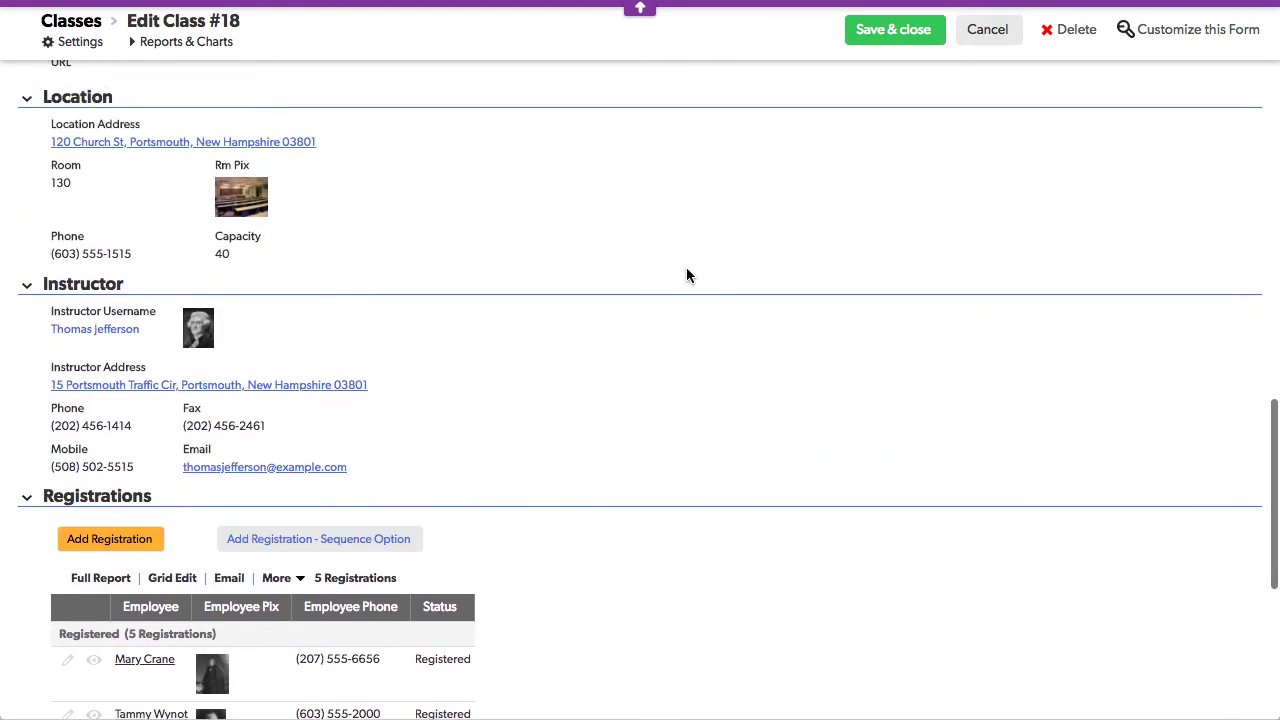
pyautogui.scroll(6, 686, 272)
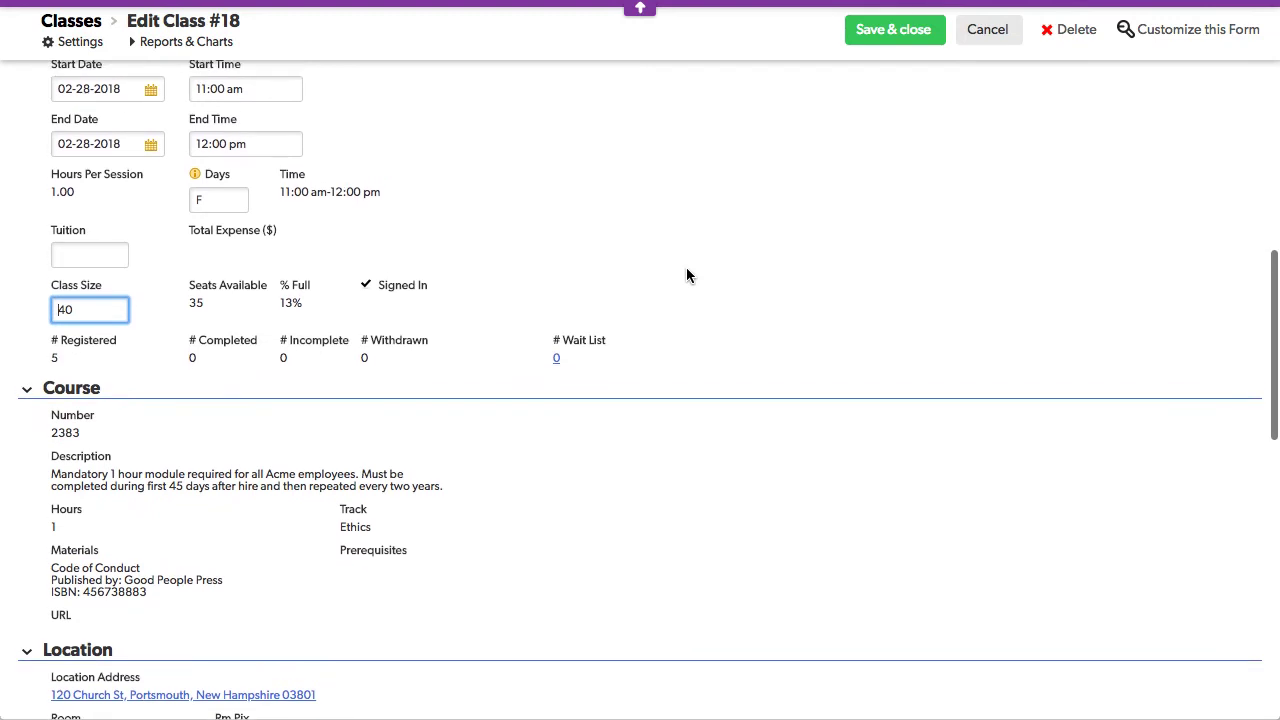
pyautogui.scroll(6, 686, 272)
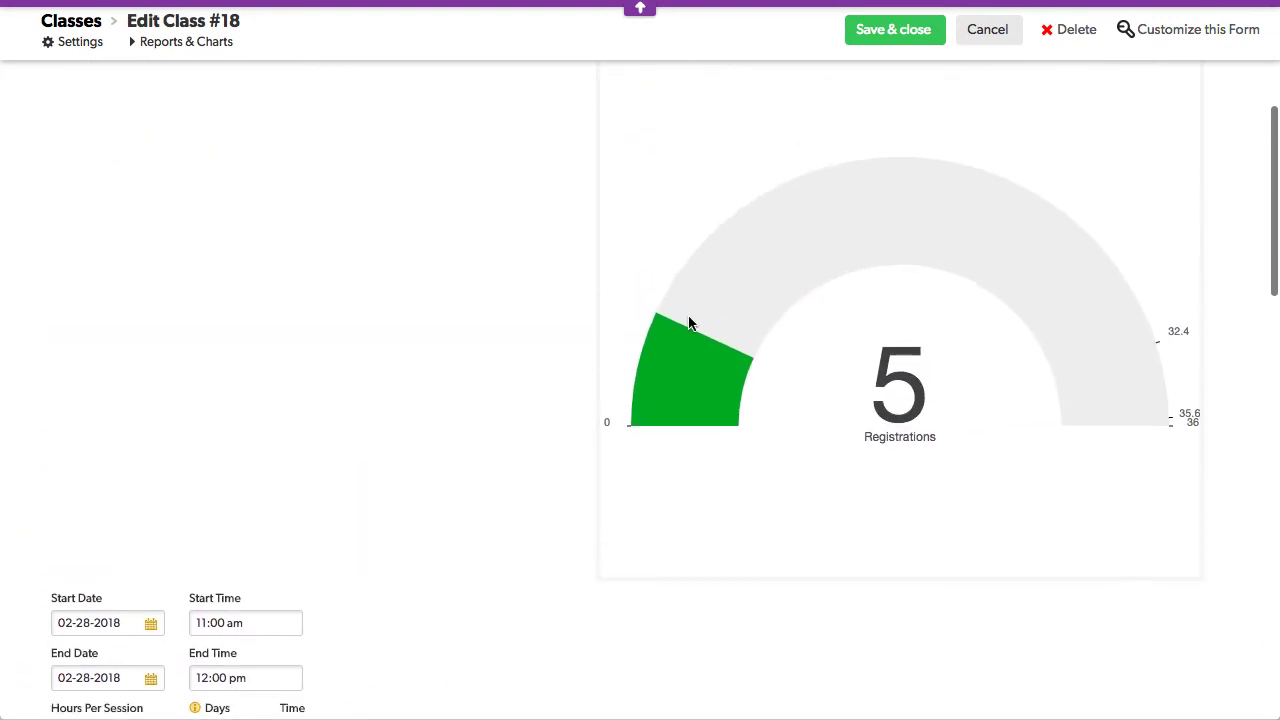
pyautogui.scroll(5, 700, 330)
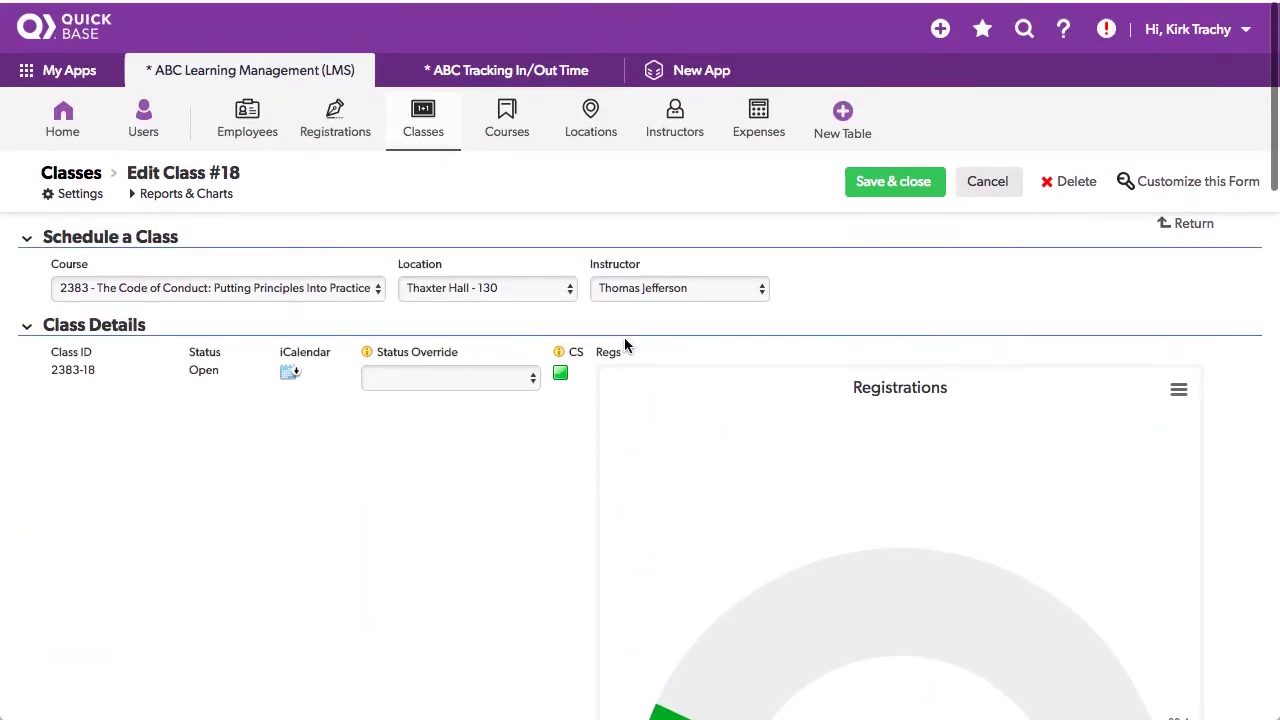
# - Check the Status Override choices for class 2383-18 without selecting one
pyautogui.click(516, 379)
pyautogui.click(517, 377)
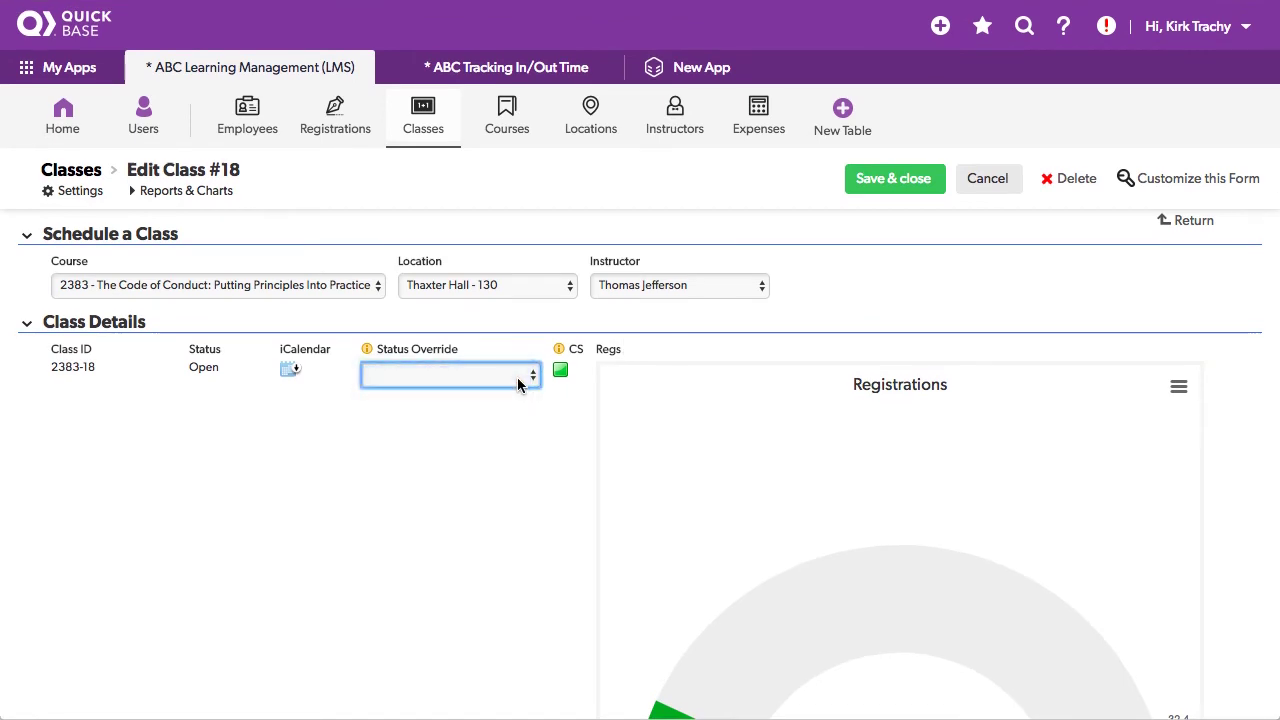
pyautogui.click(517, 377)
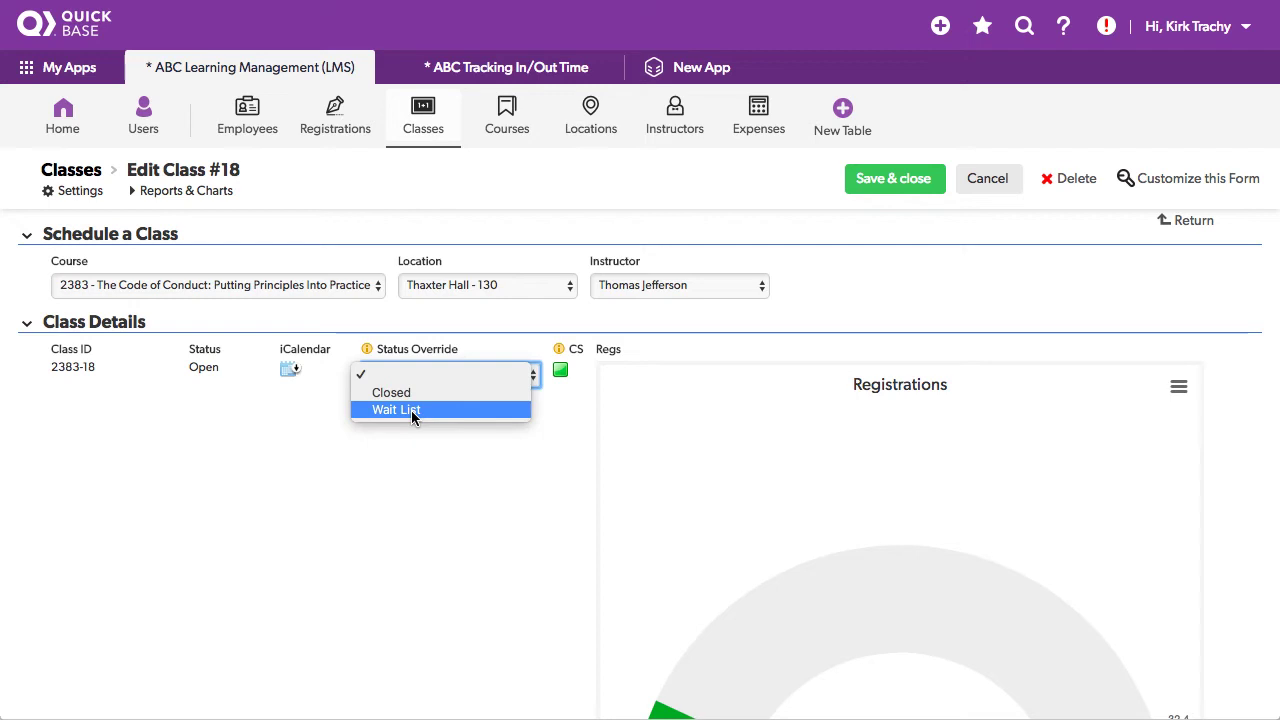
pyautogui.click(340, 454)
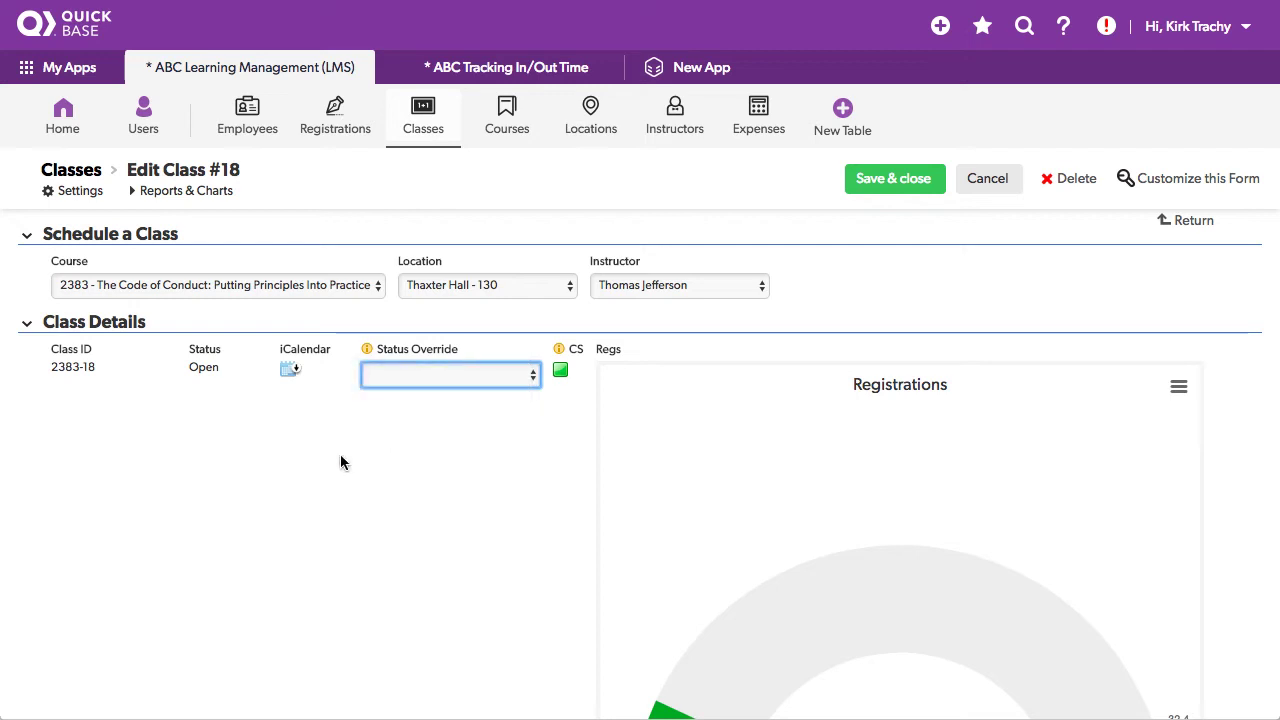
# - Open the last registration listed under class 2383-18 for editing, examine its employee and class details, and cancel without saving
pyautogui.scroll(-10, 306, 470)
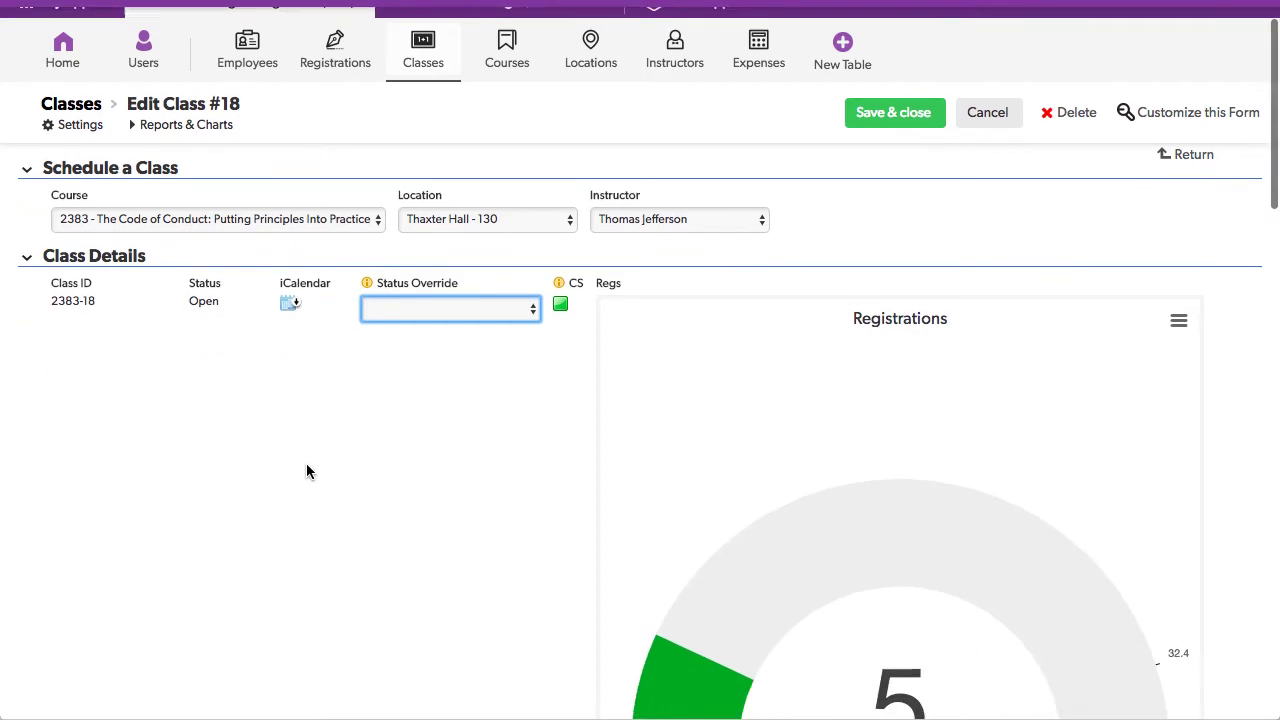
pyautogui.scroll(-5, 306, 470)
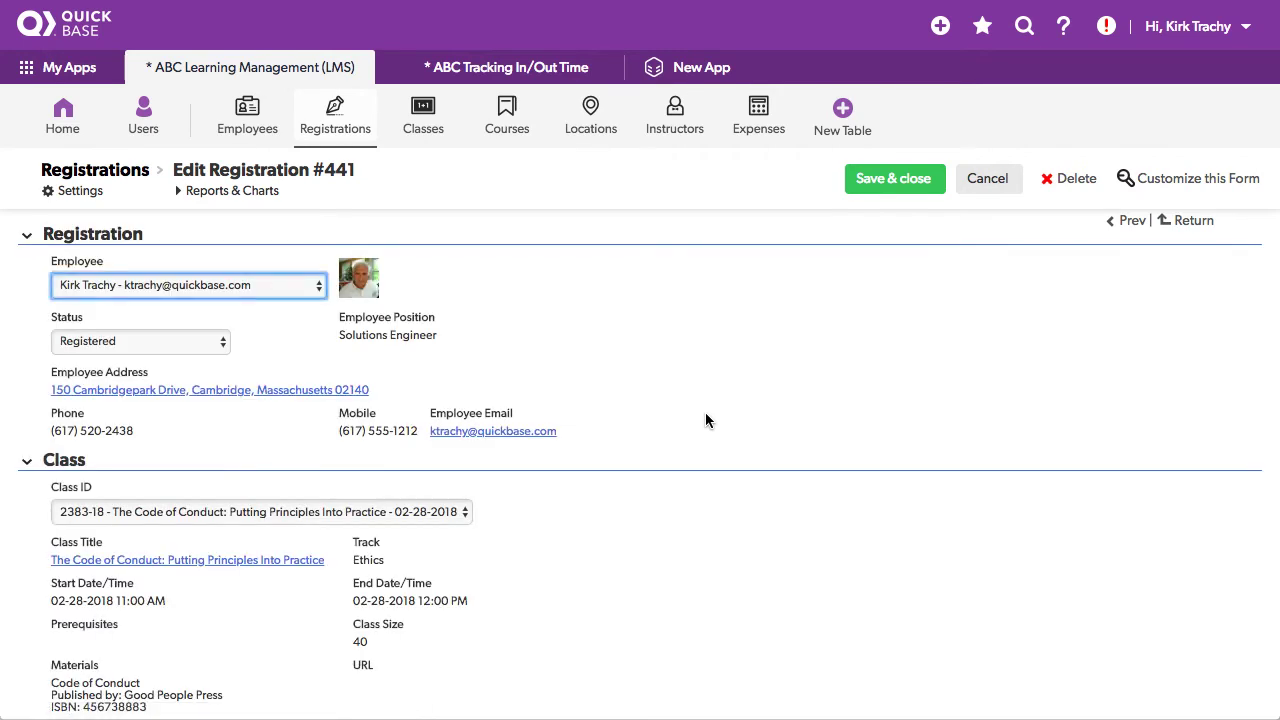
pyautogui.scroll(-1, 705, 420)
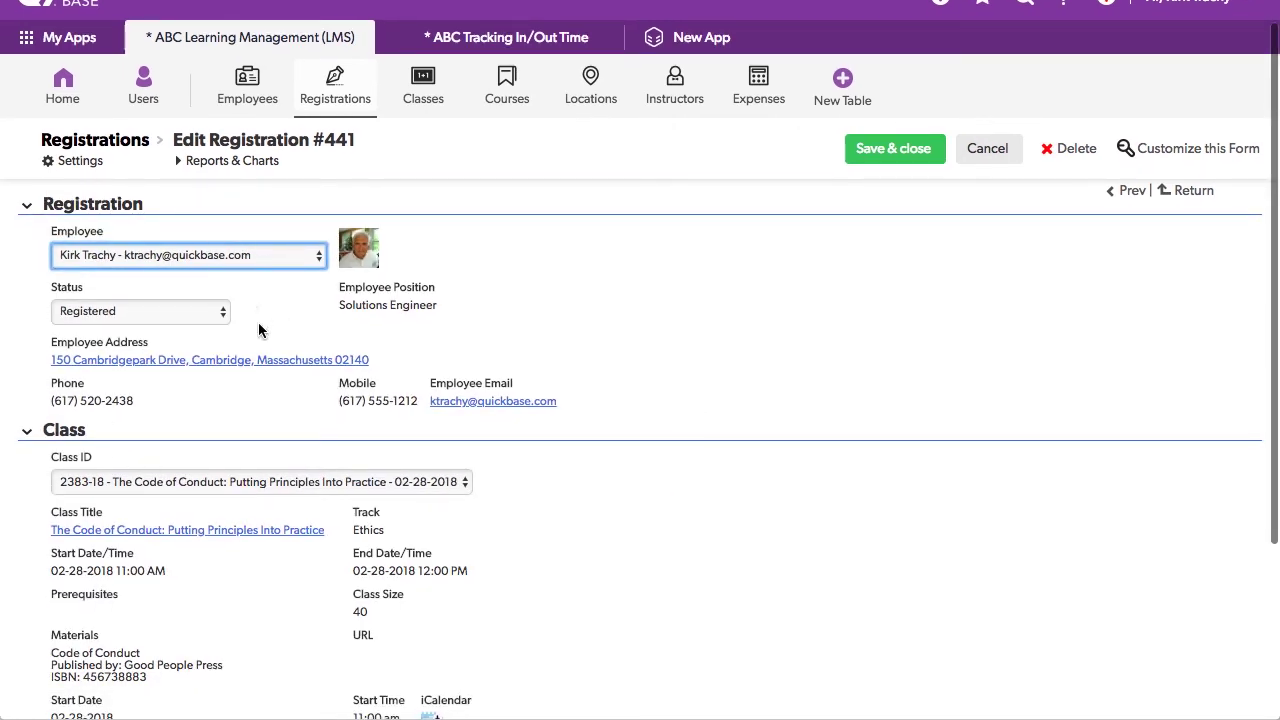
pyautogui.scroll(-3, 258, 323)
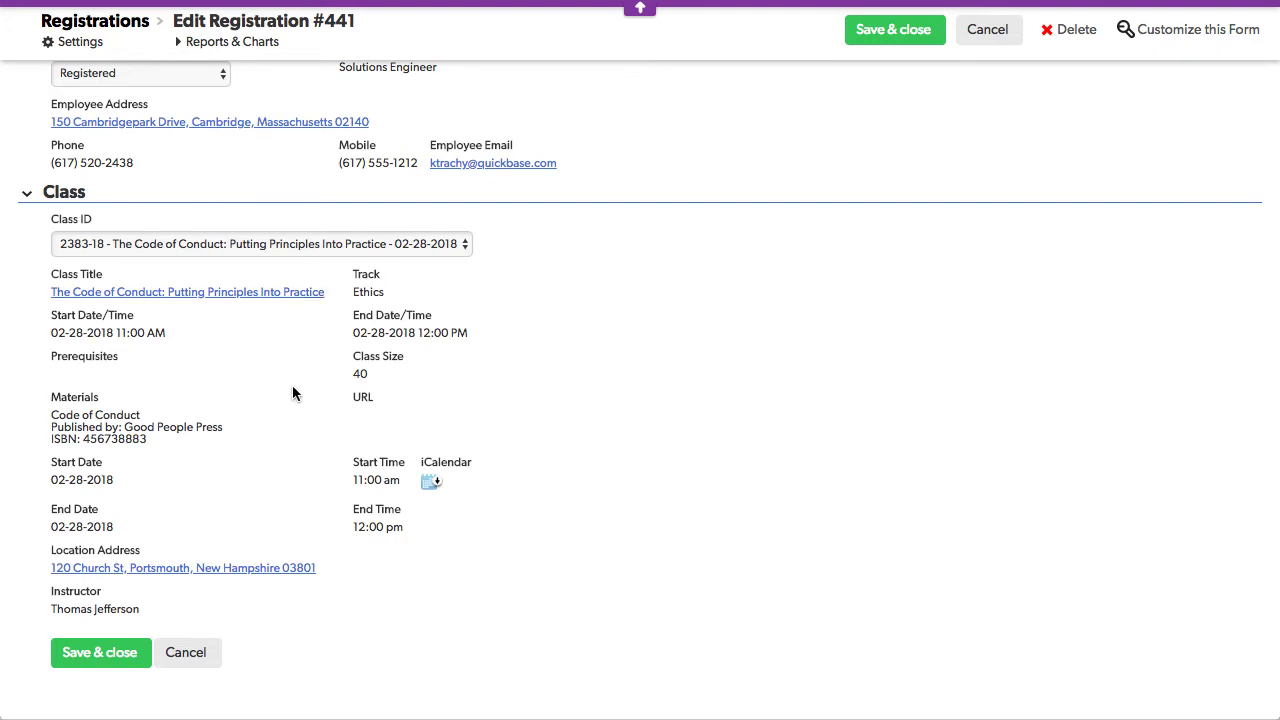
pyautogui.scroll(-2, 293, 387)
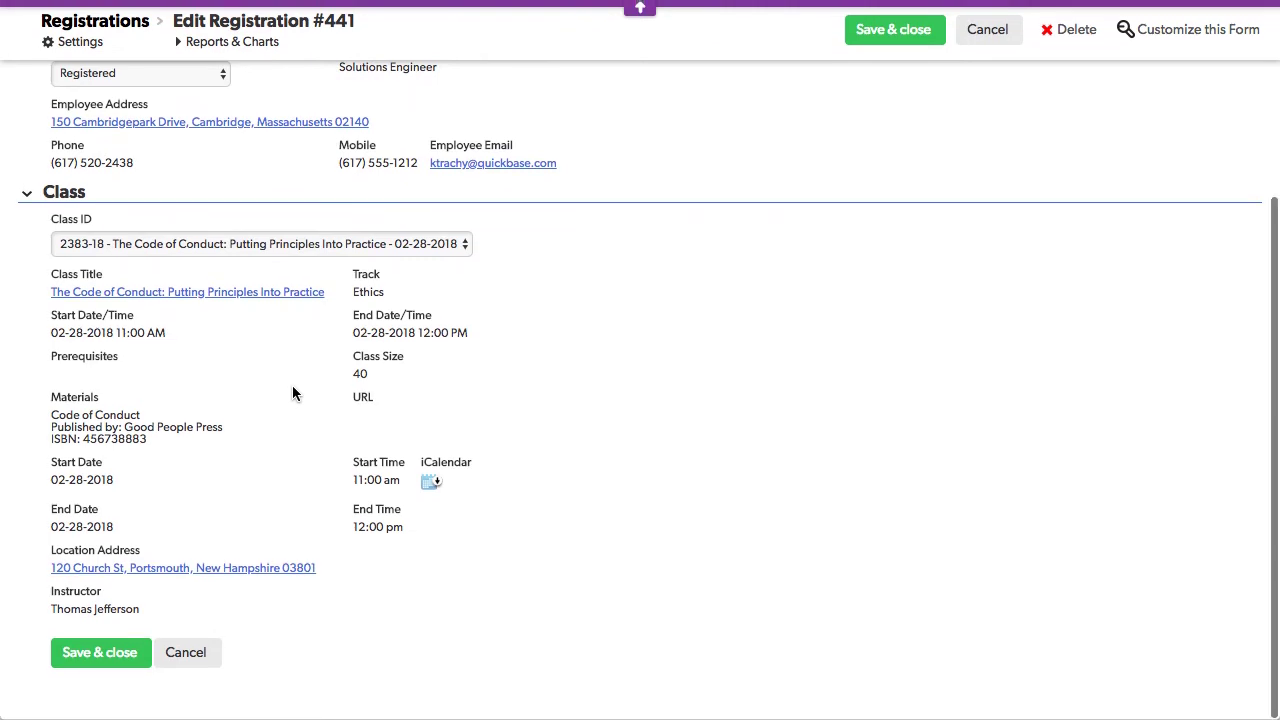
pyautogui.click(190, 657)
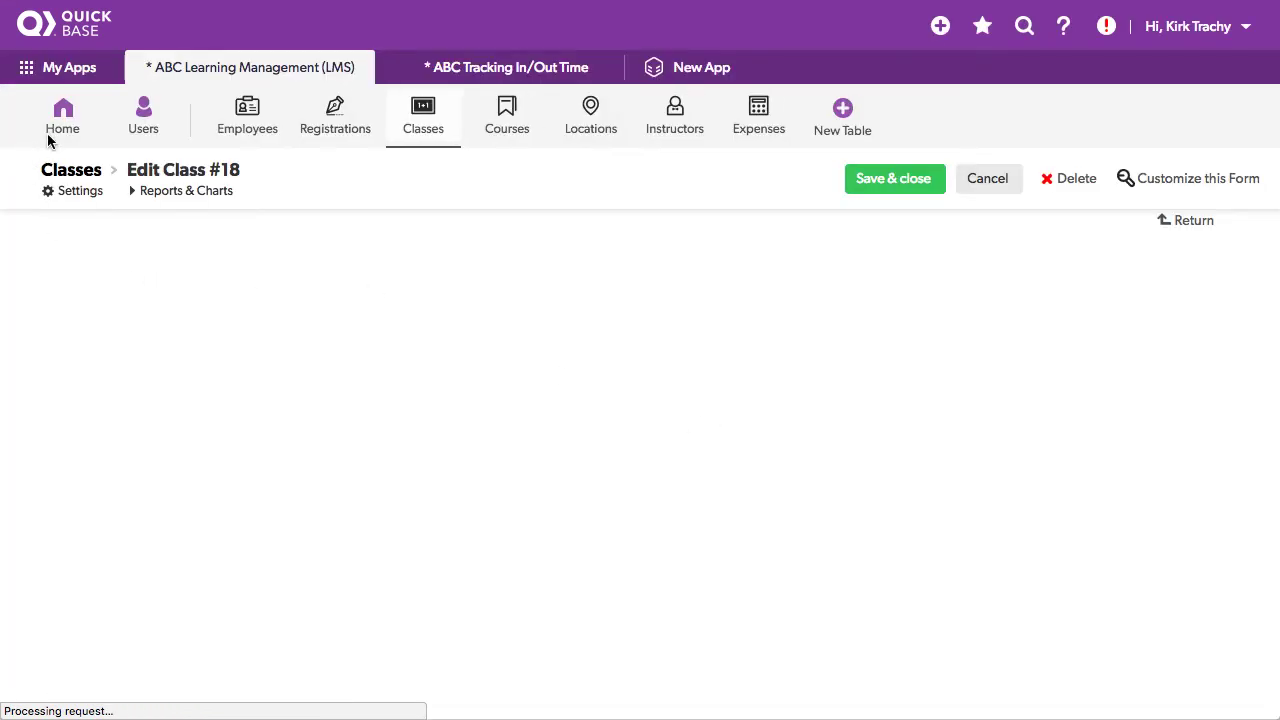
# - Return to the Administrator Home Page and review the Class Listing report
pyautogui.click(62, 122)
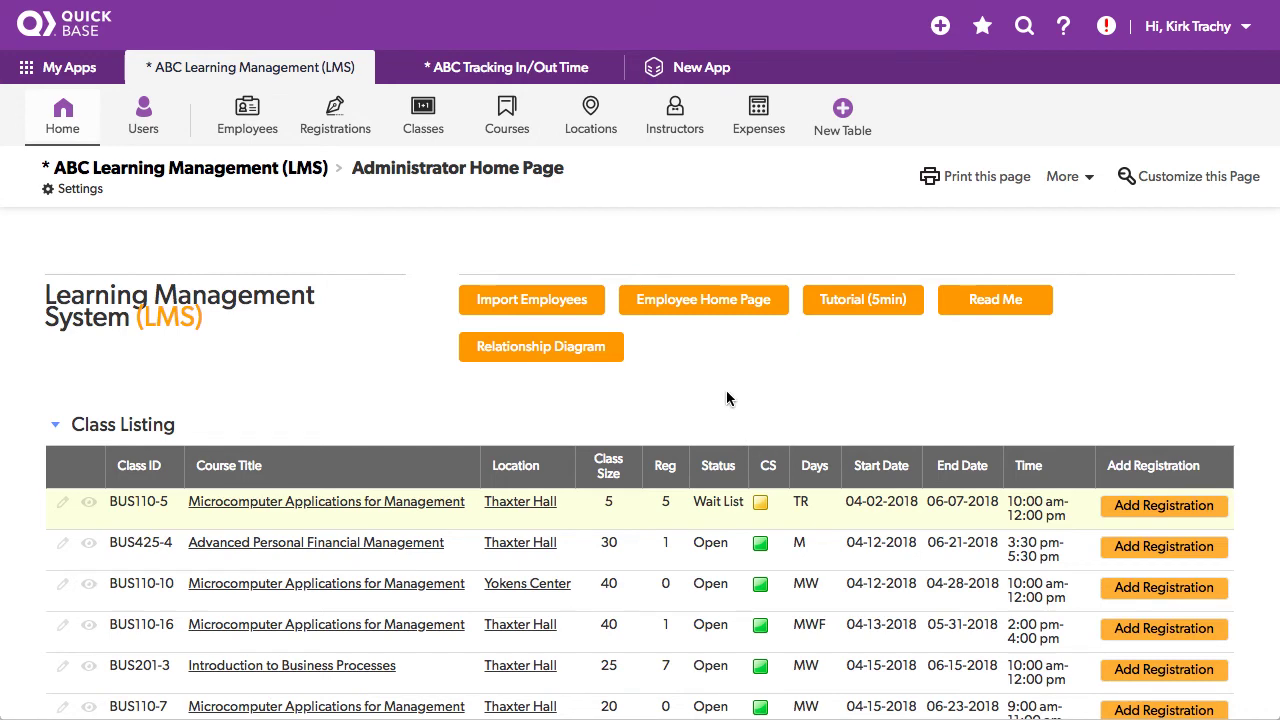
pyautogui.scroll(-3, 726, 322)
pyautogui.scroll(-1, 728, 398)
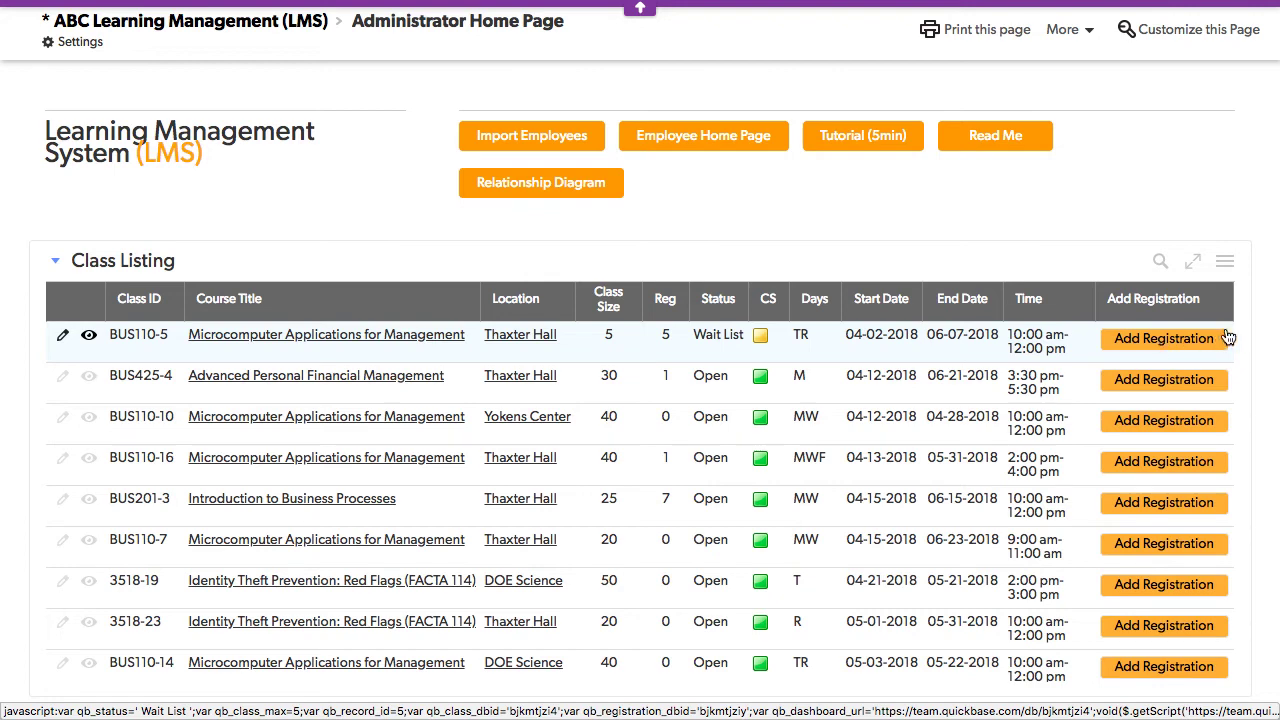
# - Open the field properties of the Class Listing's Add Registration column and bring up its URL formula
pyautogui.click(1219, 302)
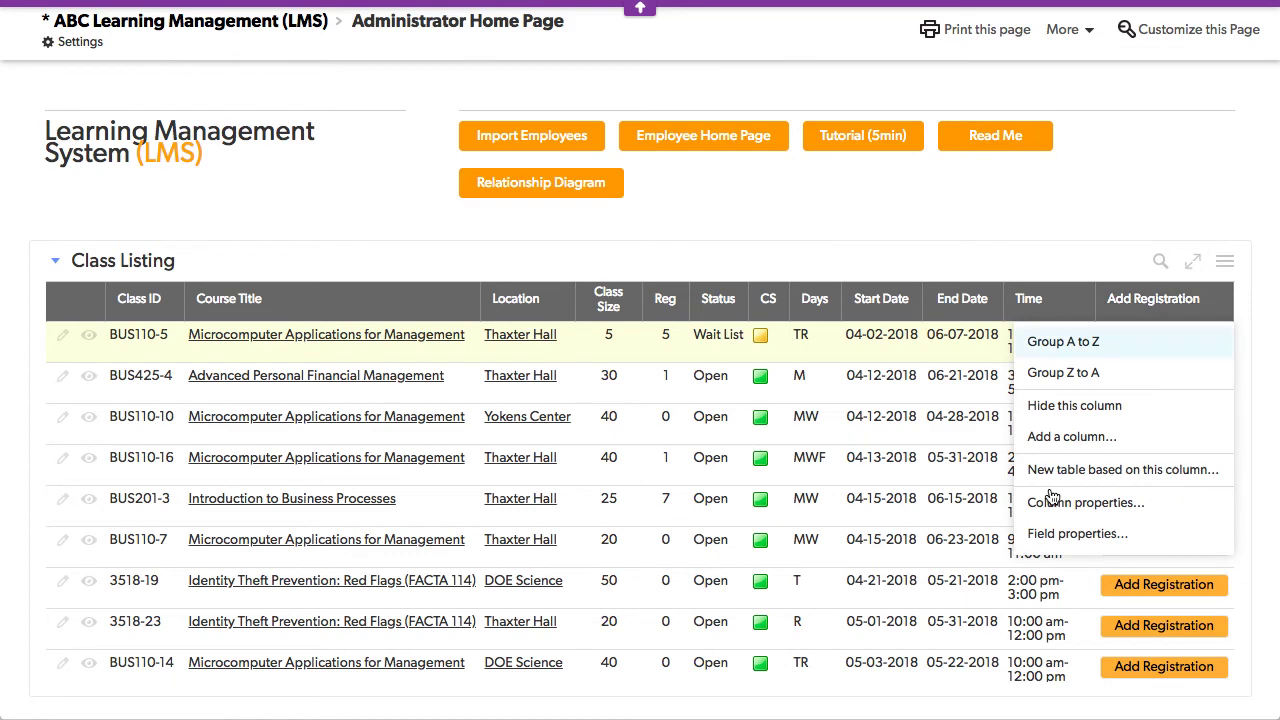
pyautogui.click(1055, 543)
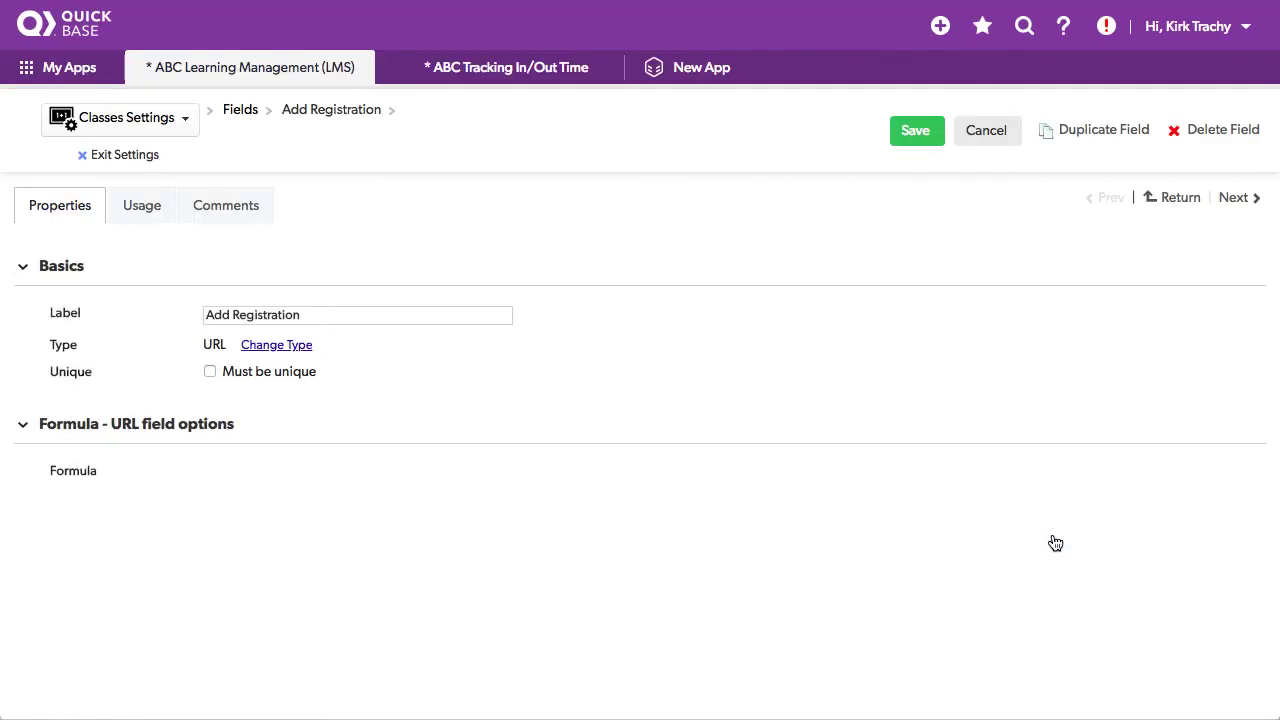
pyautogui.scroll(-3, 788, 403)
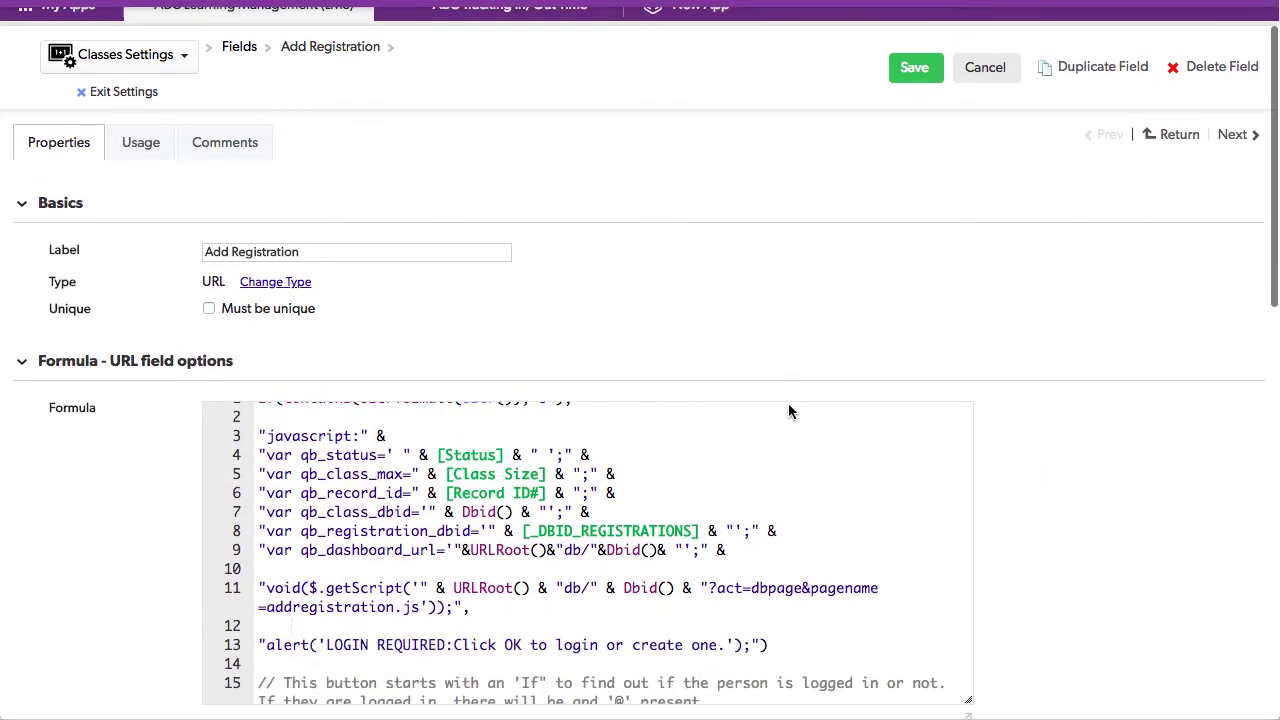
pyautogui.scroll(3, 800, 410)
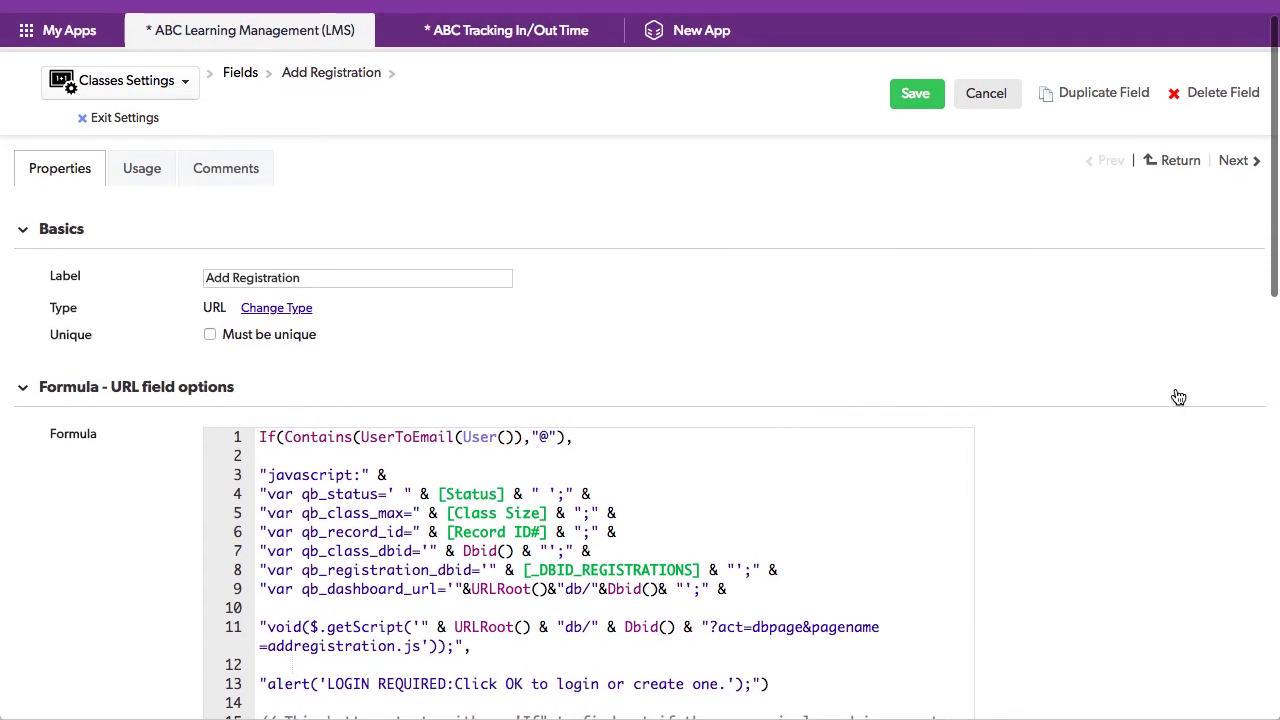
pyautogui.scroll(-1, 1168, 448)
pyautogui.scroll(-2, 1168, 450)
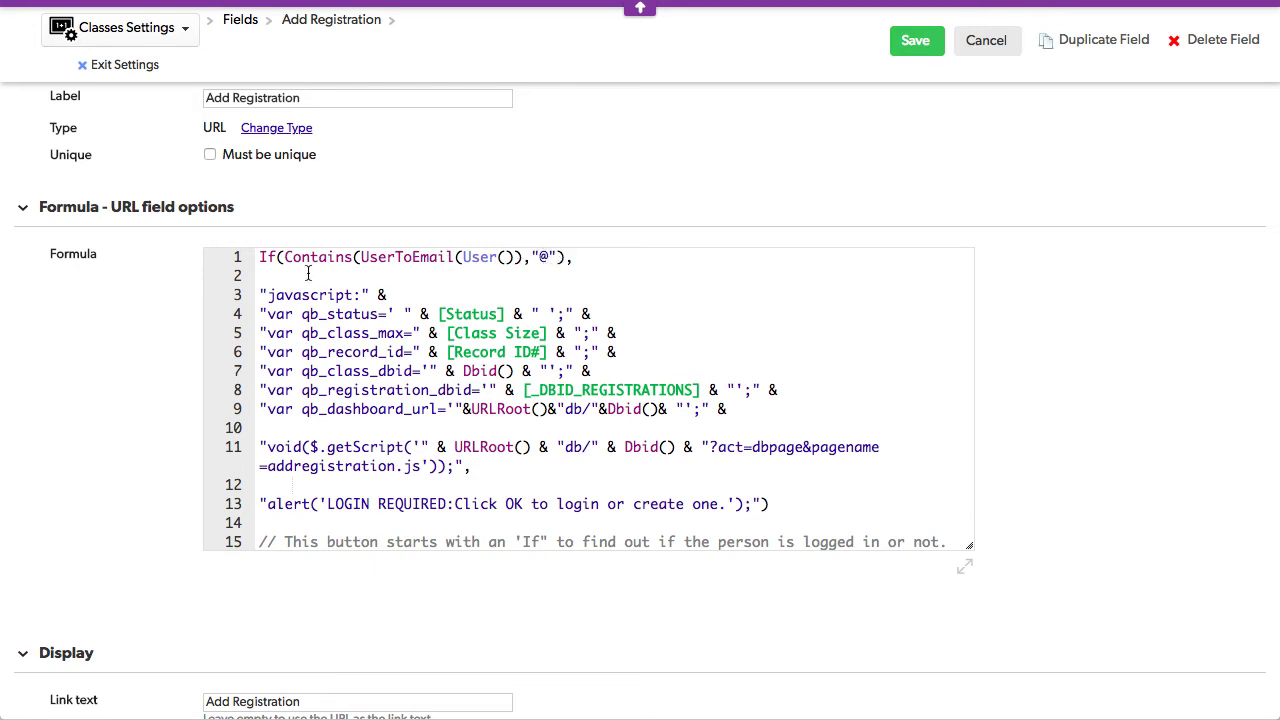
# - Examine the formula's login check and addregistration.js call, and leave the Classes settings without saving
pyautogui.click(572, 258)
pyautogui.write(',')
pyautogui.click(267, 468)
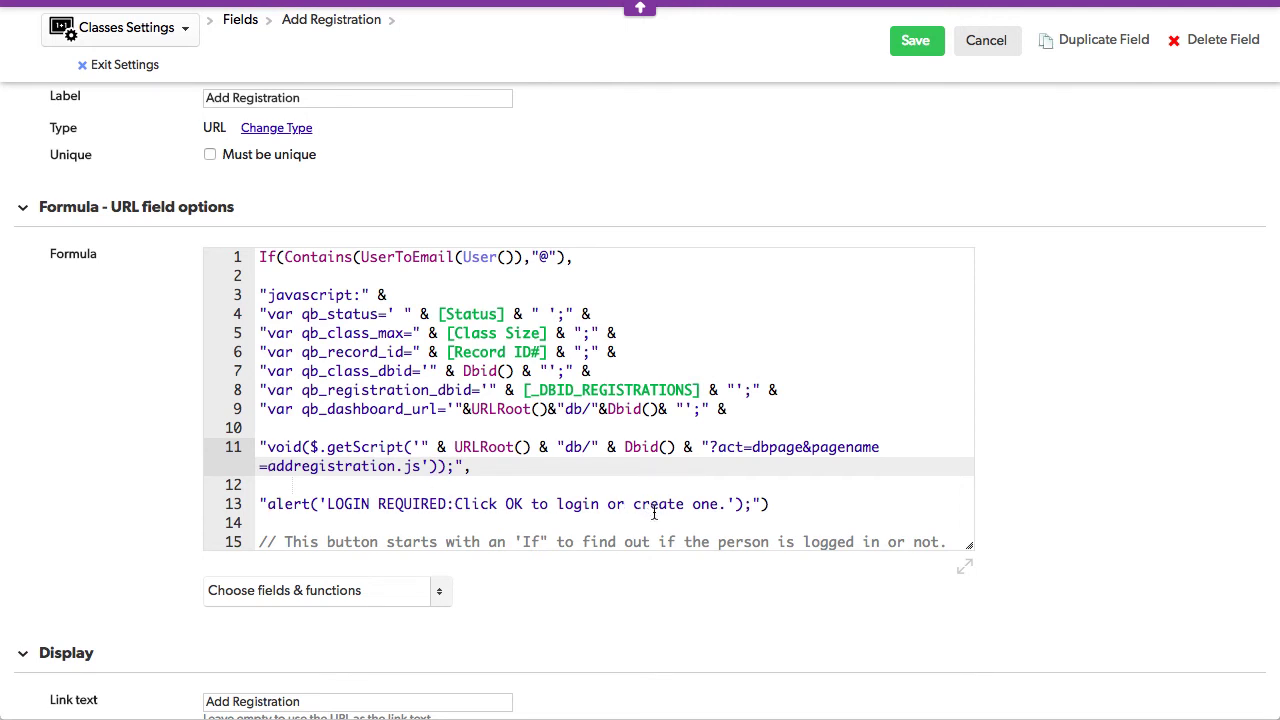
pyautogui.click(972, 48)
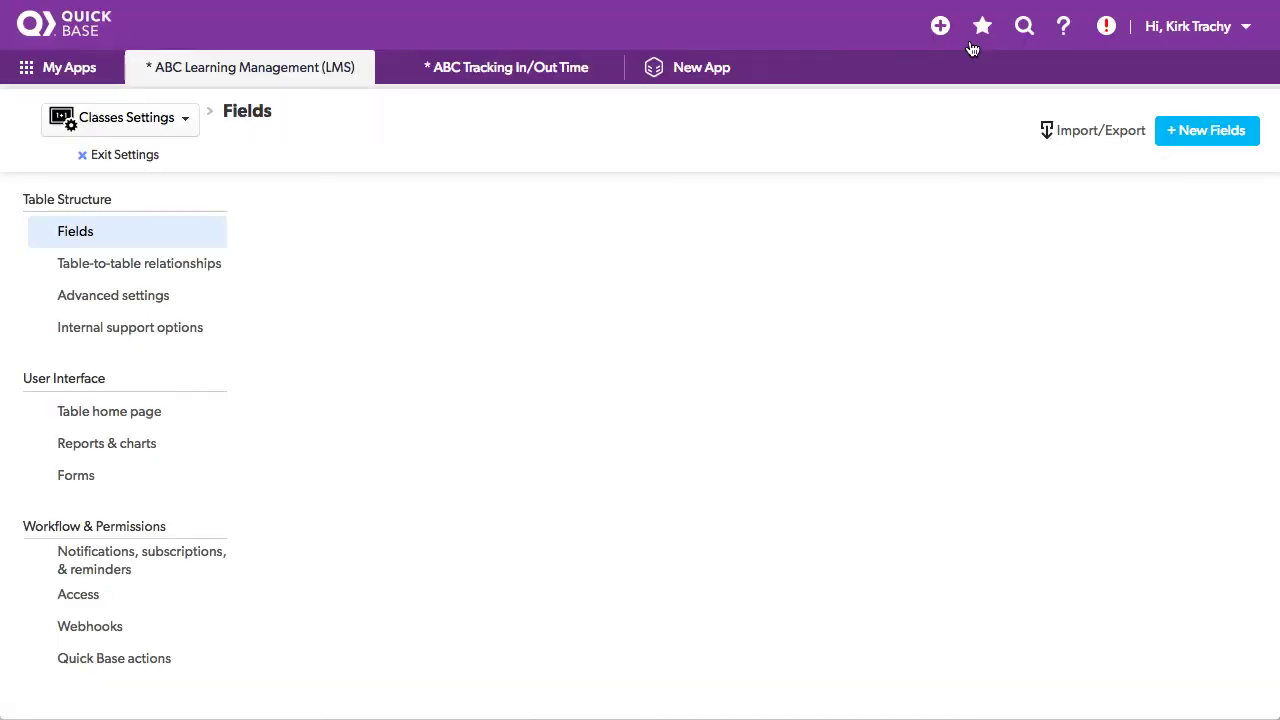
pyautogui.click(125, 155)
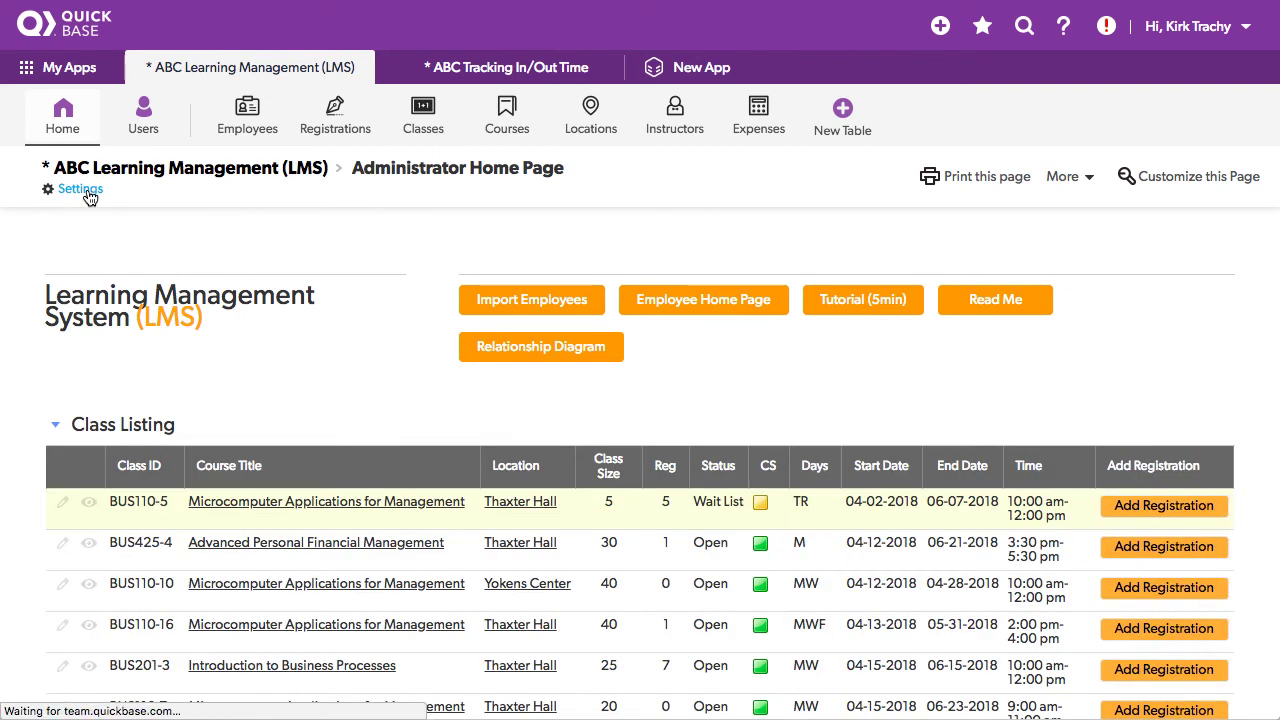
# - Open the addregistration.js text page from the app's settings
pyautogui.click(86, 192)
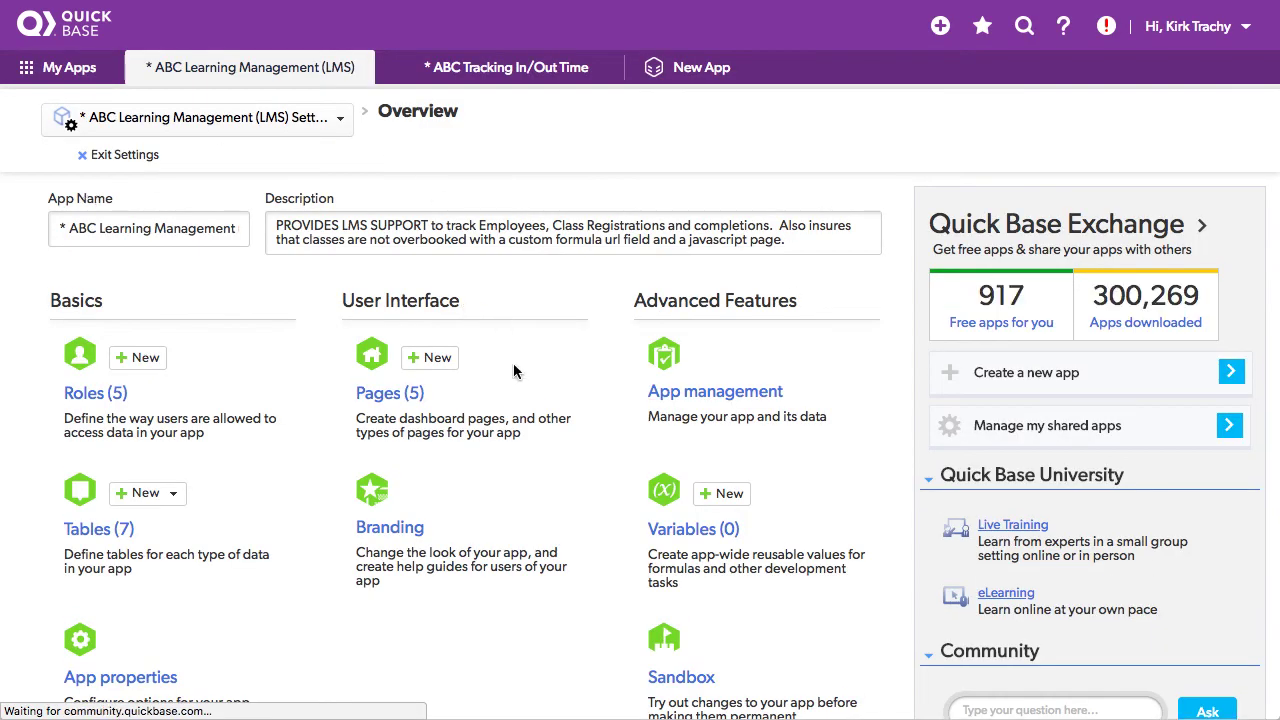
pyautogui.click(393, 398)
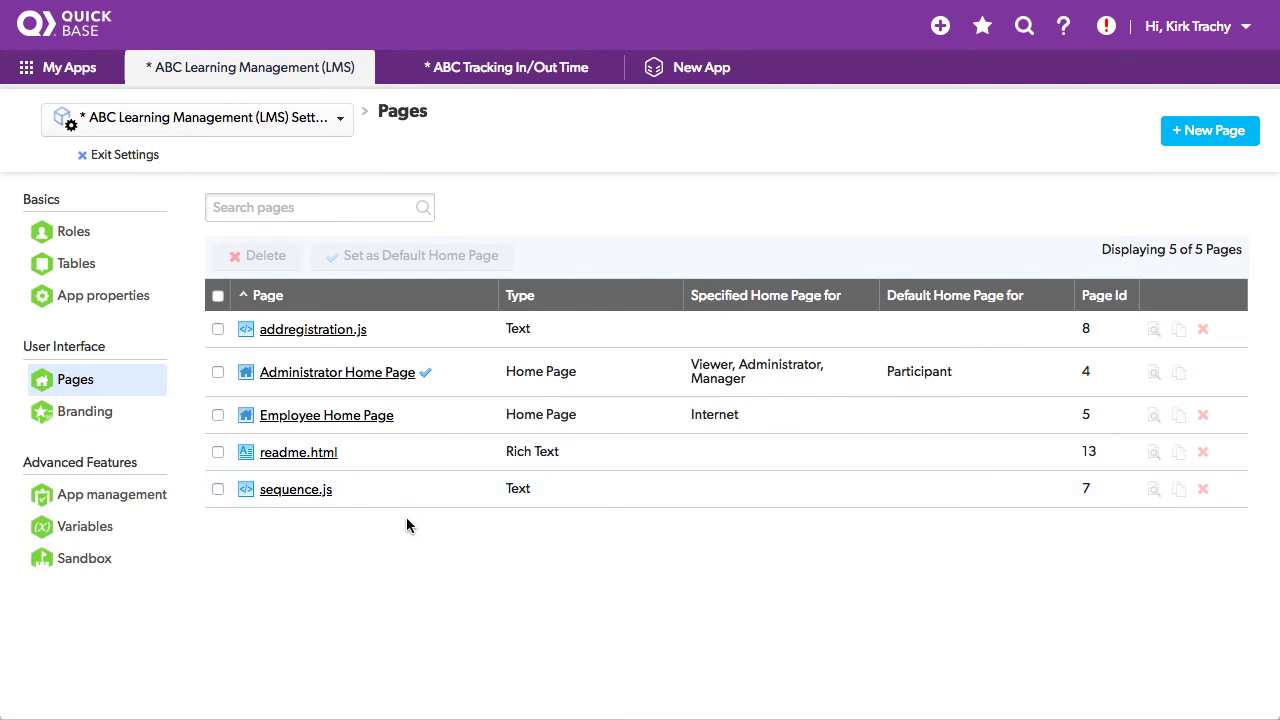
pyautogui.click(323, 331)
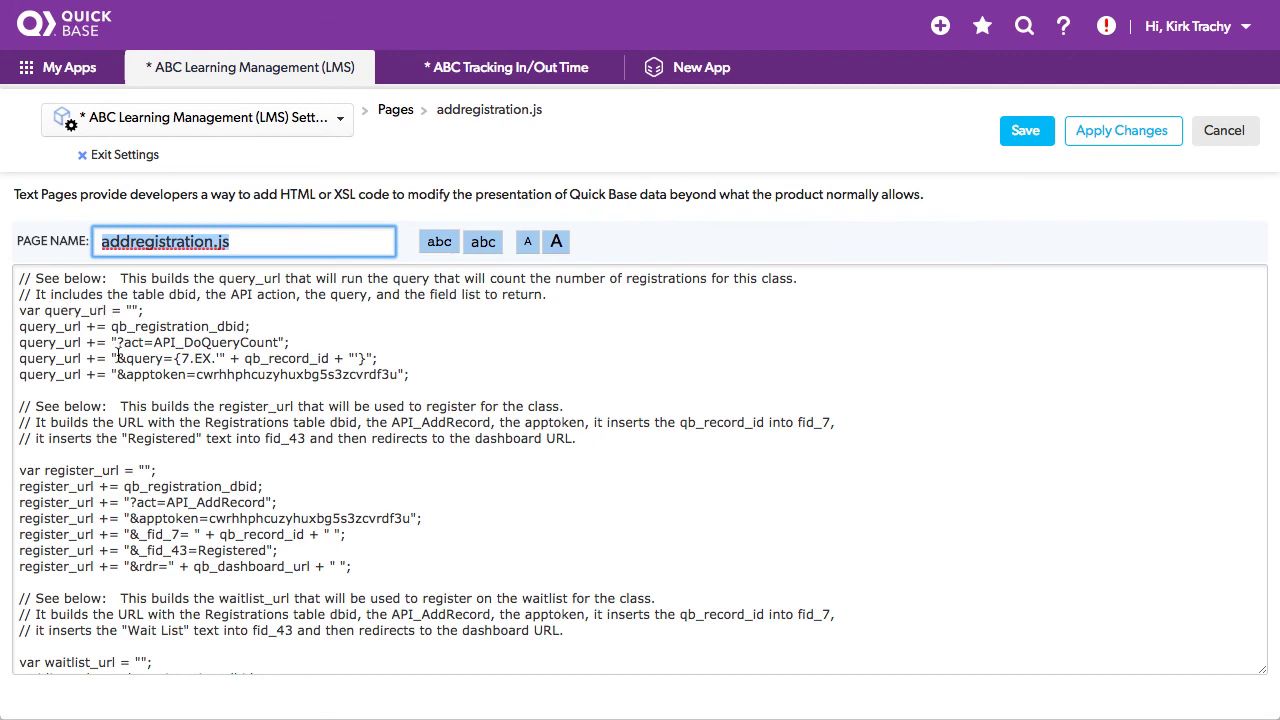
# - Examine the addregistration.js code from the query, register and wait list URLs through the conditions of the outputToProcess function
pyautogui.scroll(-5, 122, 366)
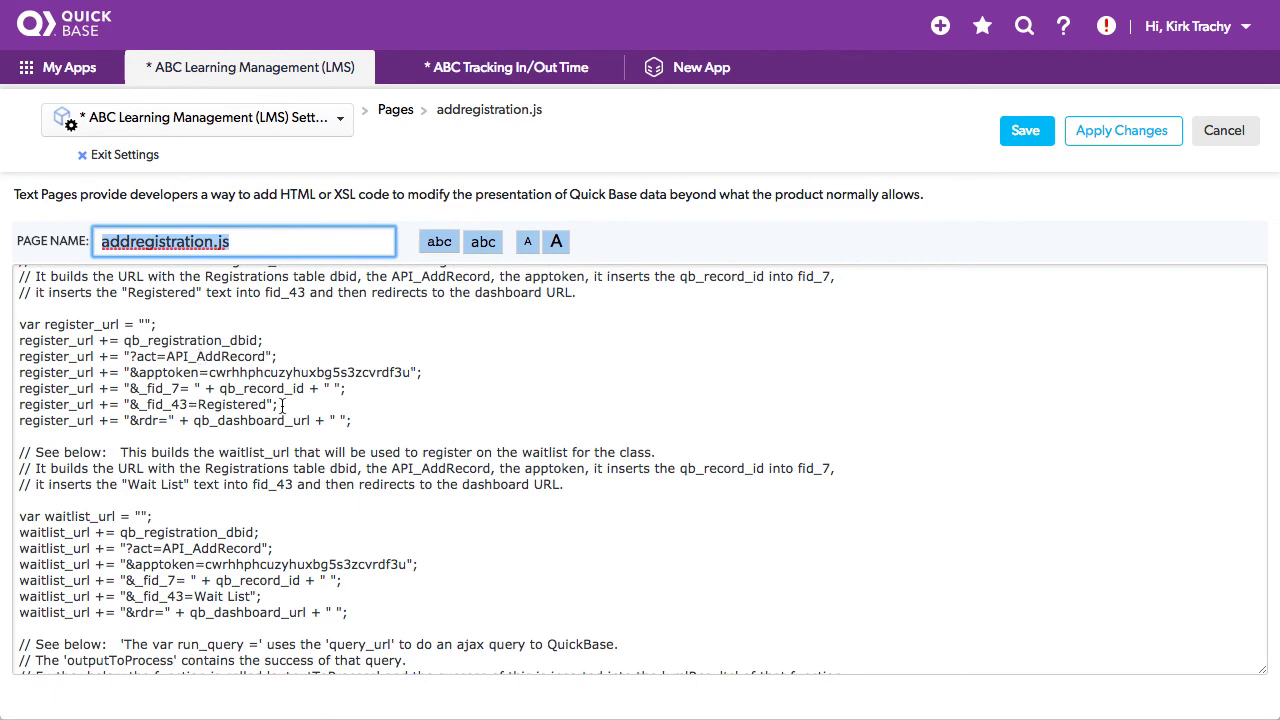
pyautogui.scroll(-5, 283, 405)
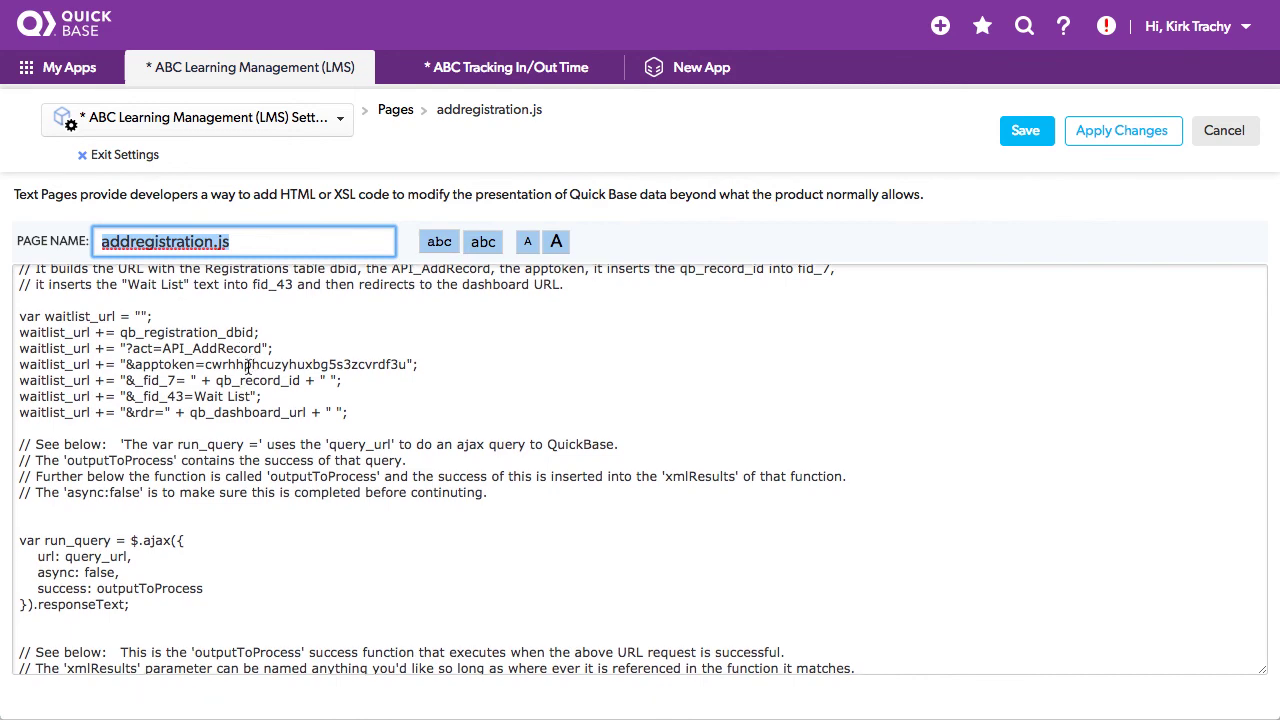
pyautogui.scroll(-5, 250, 367)
pyautogui.scroll(-1, 248, 367)
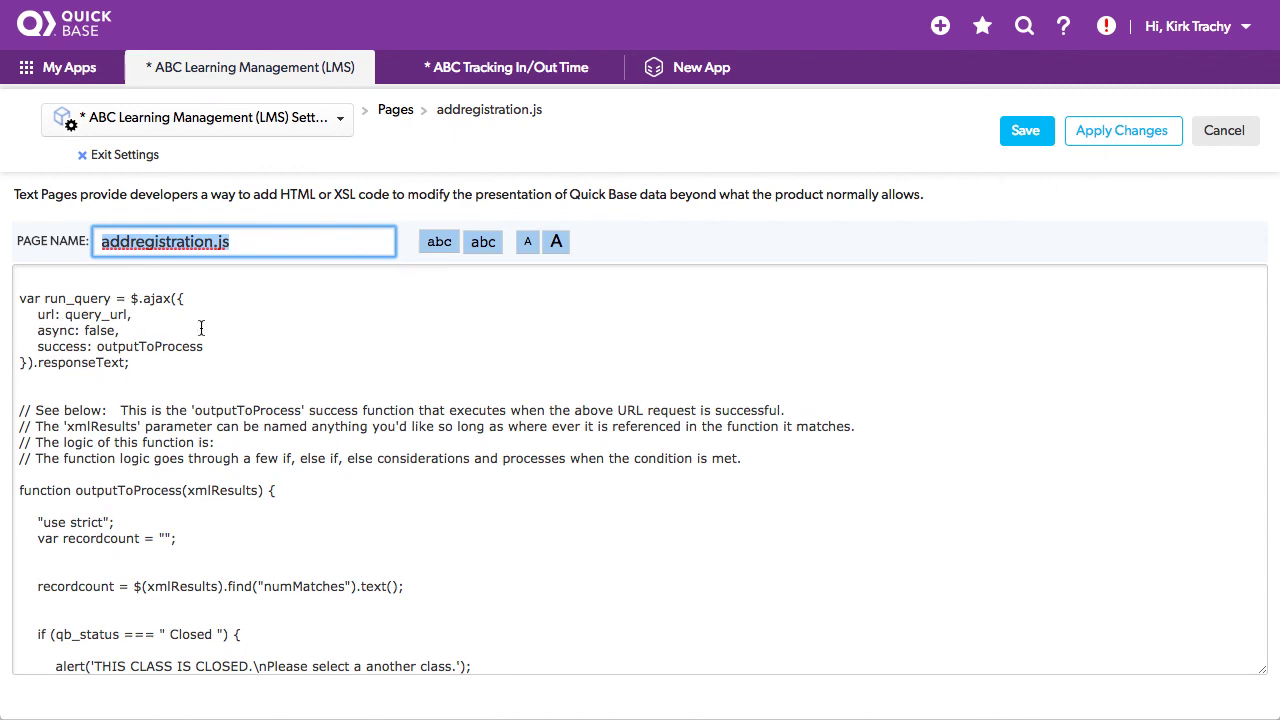
pyautogui.scroll(-5, 320, 322)
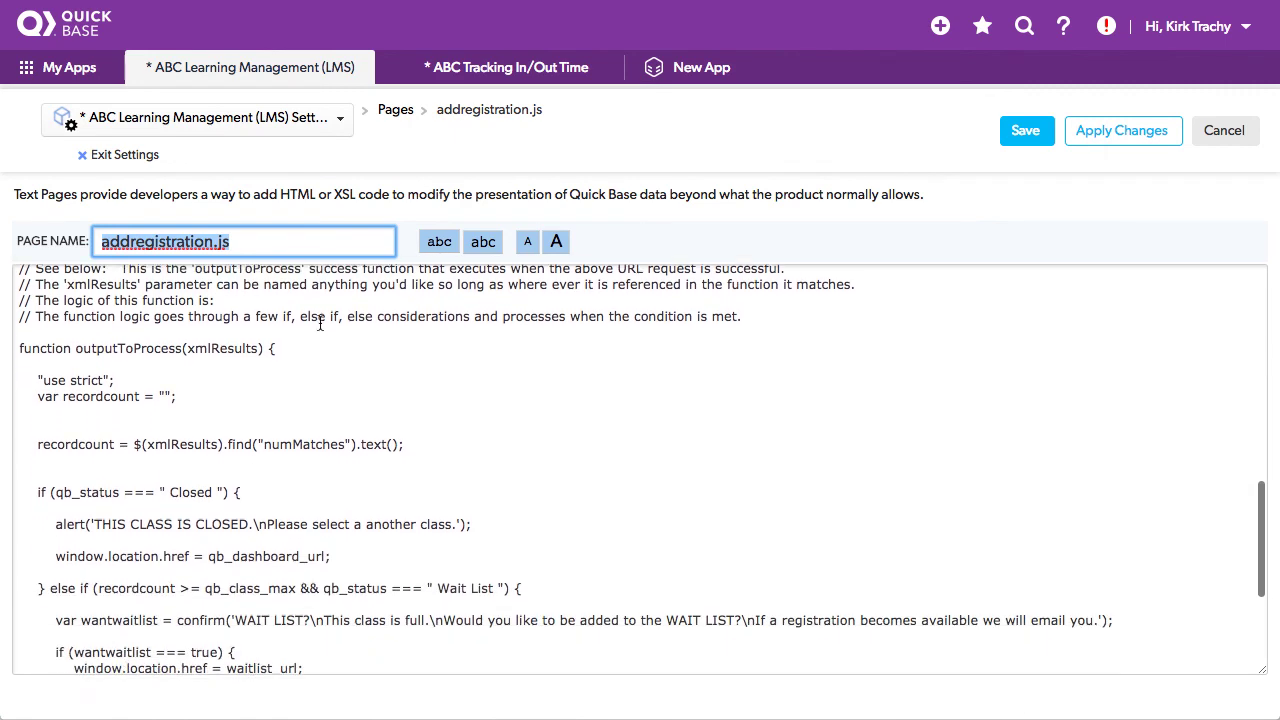
pyautogui.scroll(1, 320, 322)
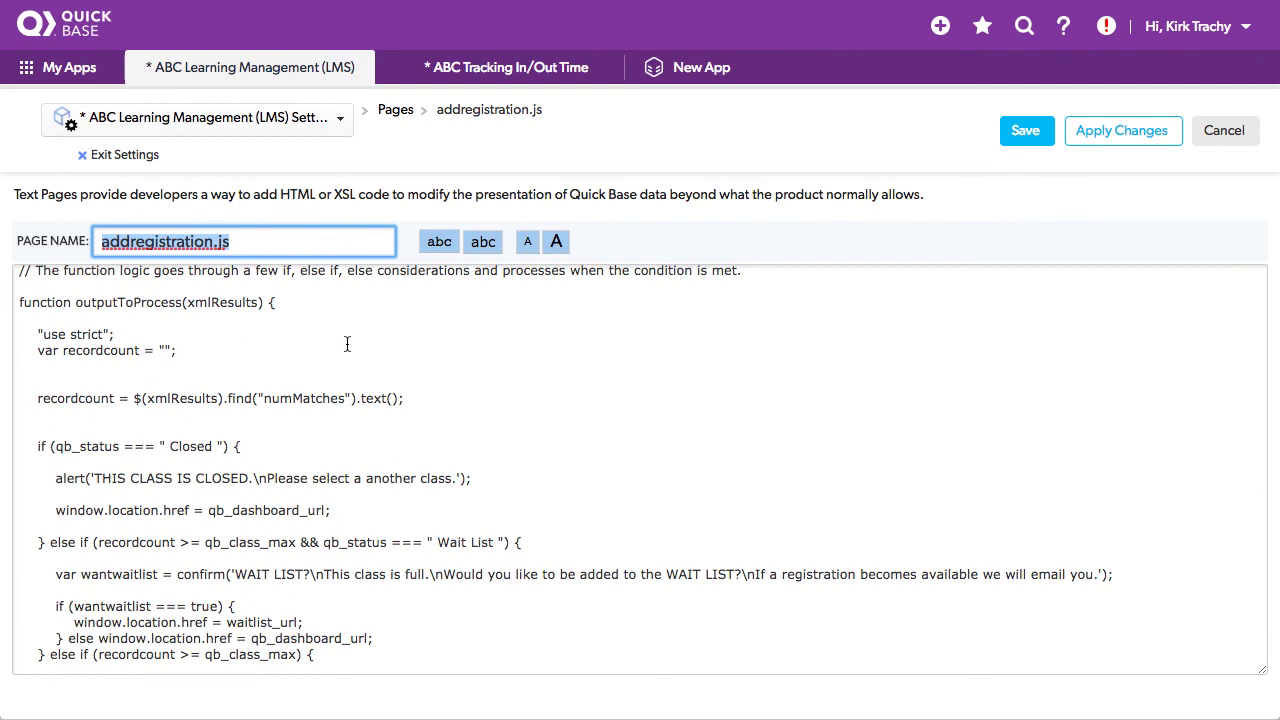
pyautogui.scroll(-2, 347, 344)
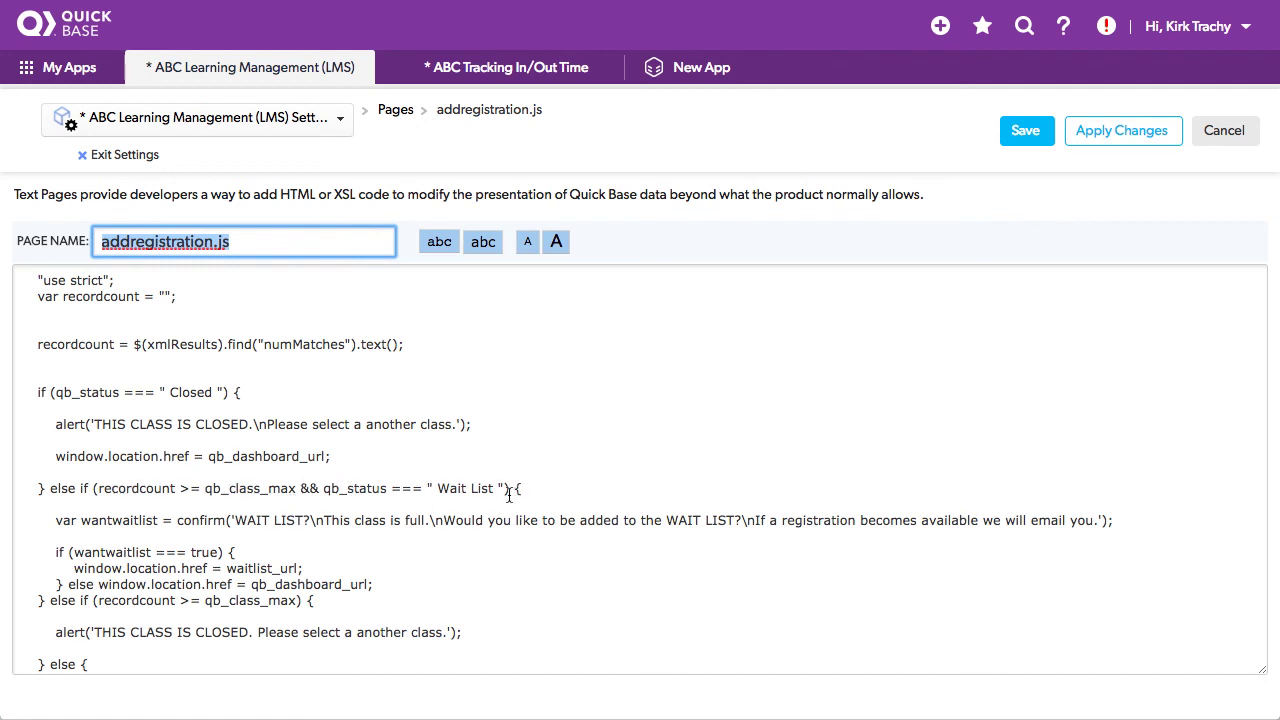
pyautogui.scroll(-3, 475, 523)
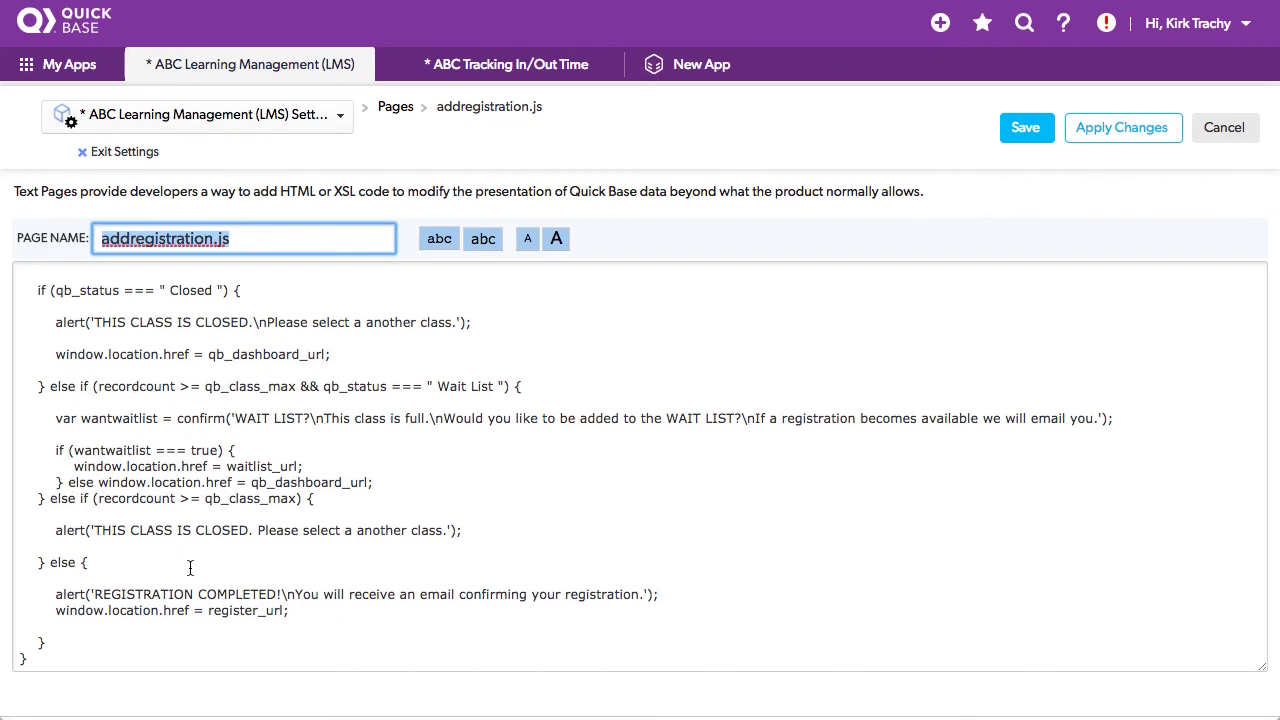
# - Review the script's query, register and wait list URL sections again, and return to the Class Listing on the Administrator Home Page
pyautogui.scroll(10, 190, 568)
pyautogui.scroll(8, 190, 568)
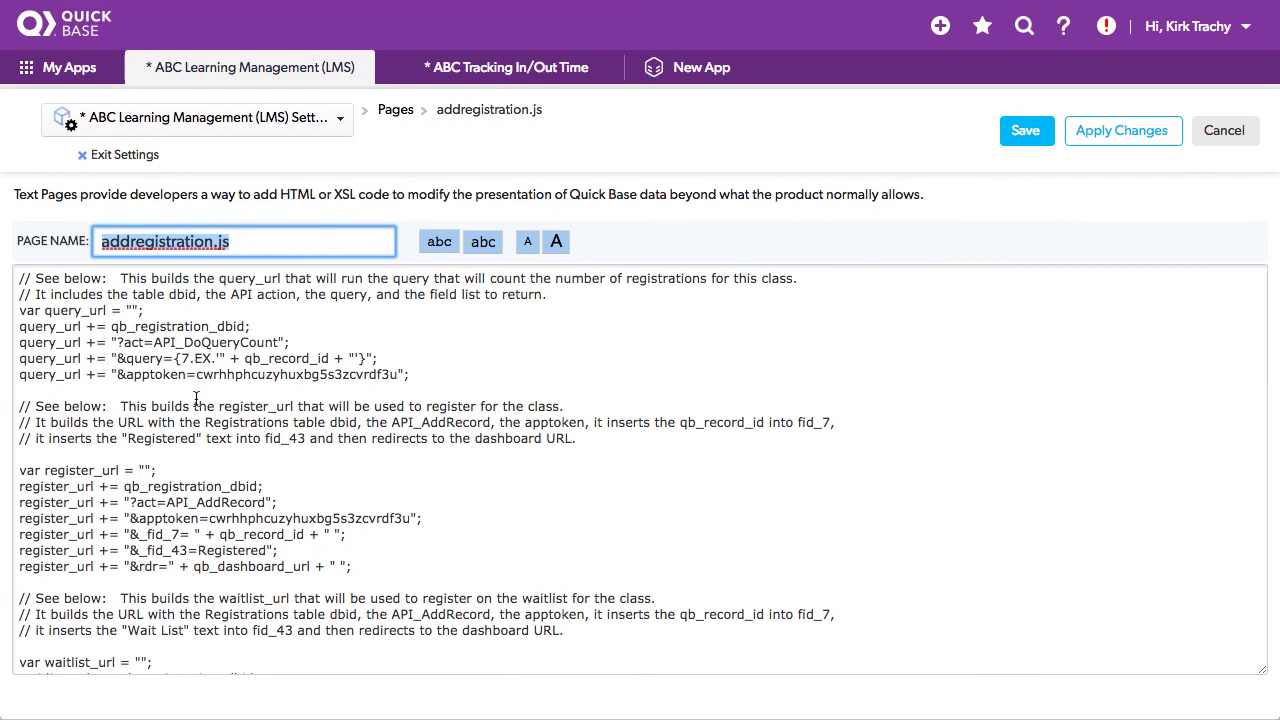
pyautogui.scroll(-4, 190, 518)
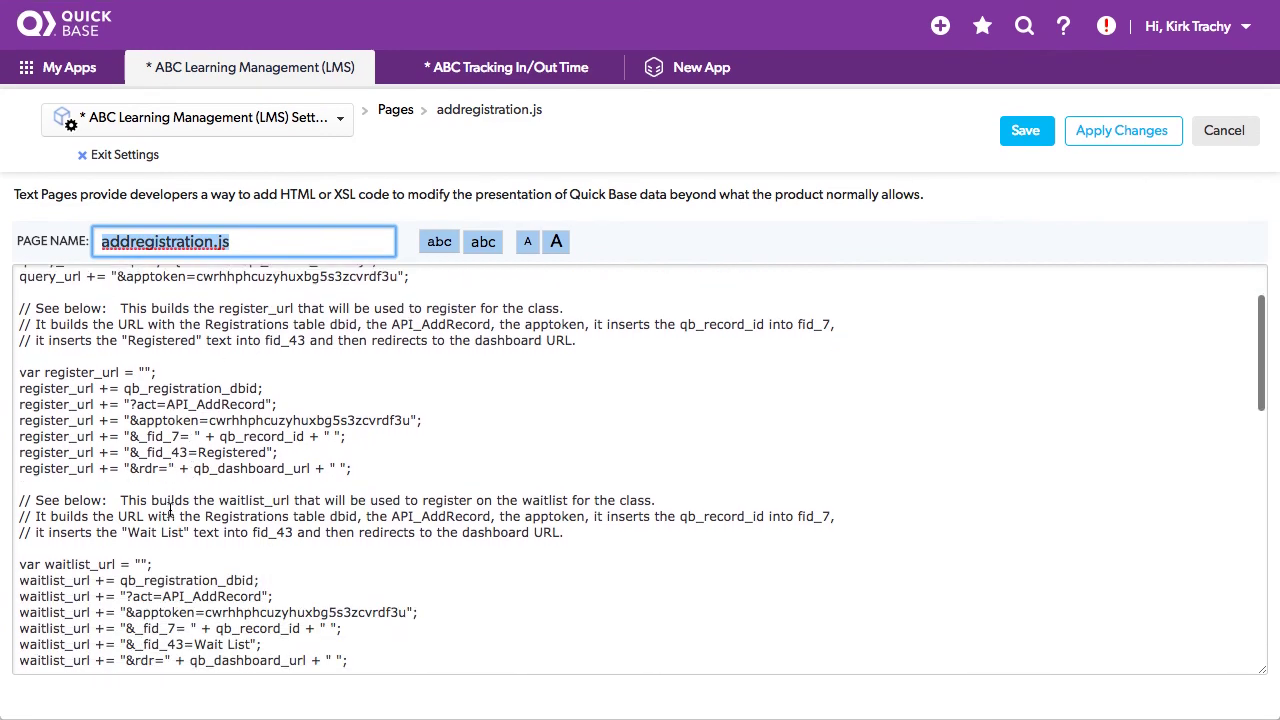
pyautogui.scroll(-1, 170, 510)
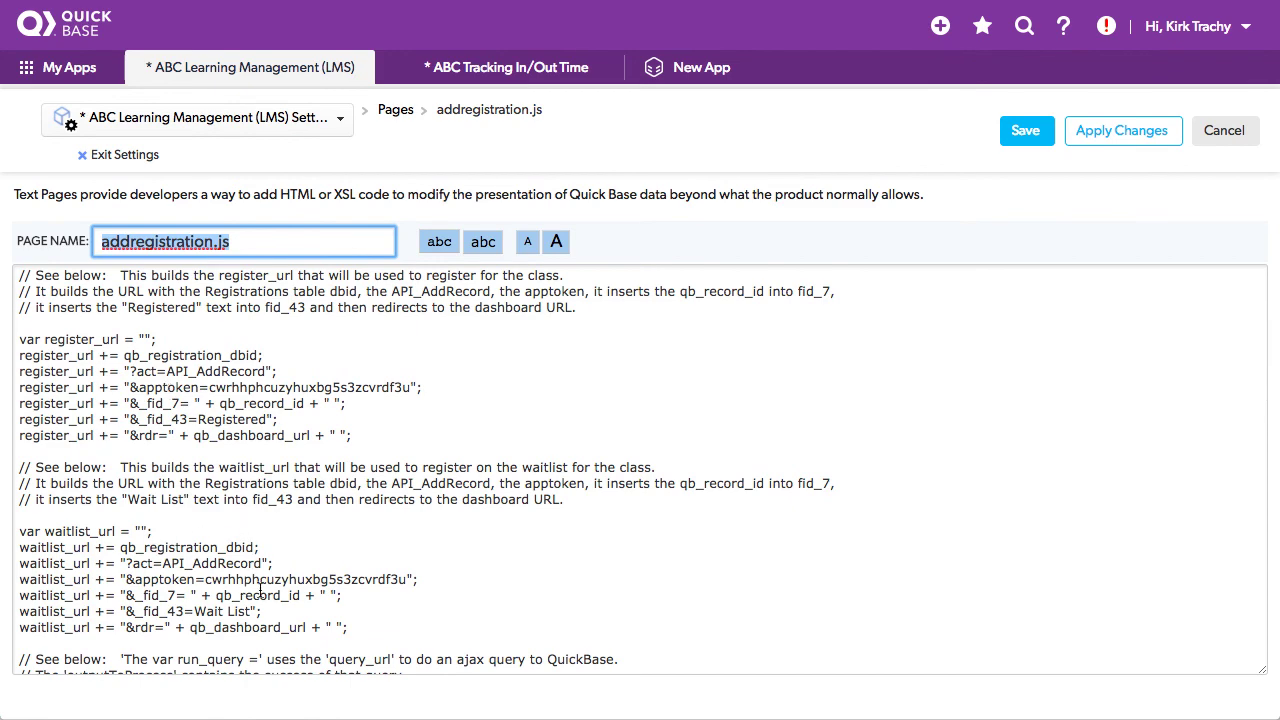
pyautogui.scroll(4, 261, 591)
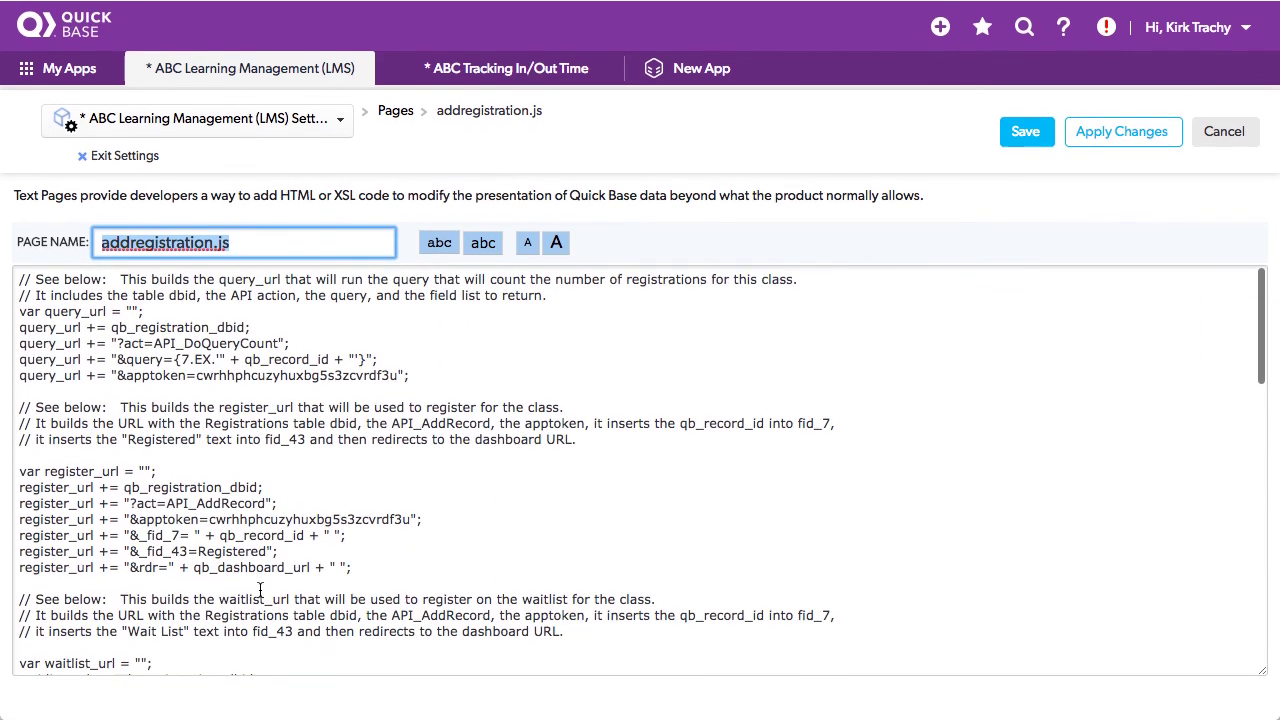
pyautogui.click(138, 157)
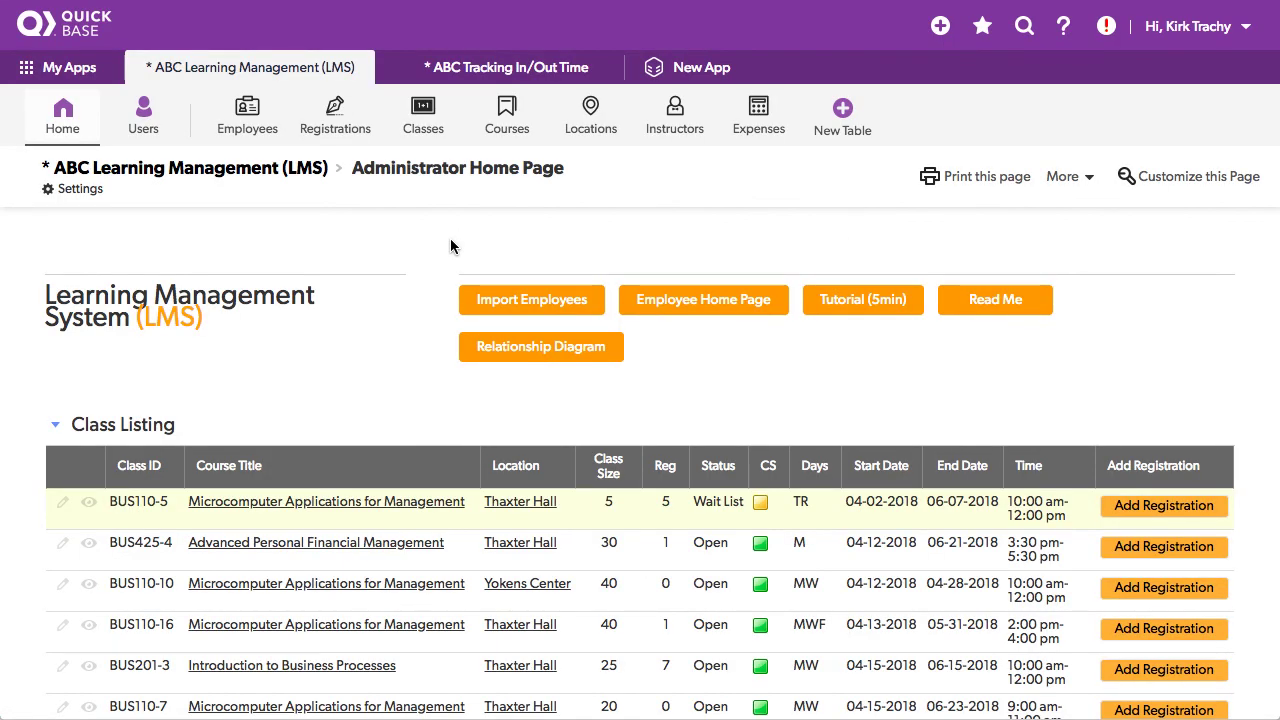
pyautogui.scroll(-1, 401, 339)
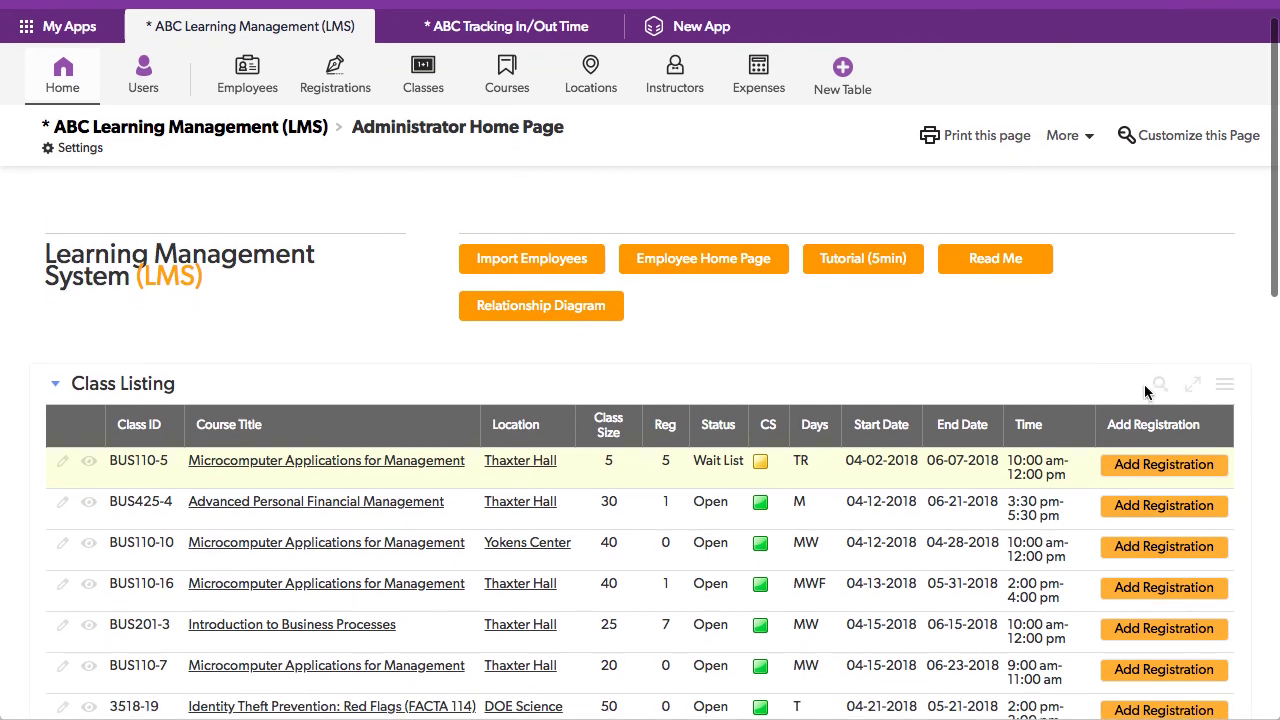